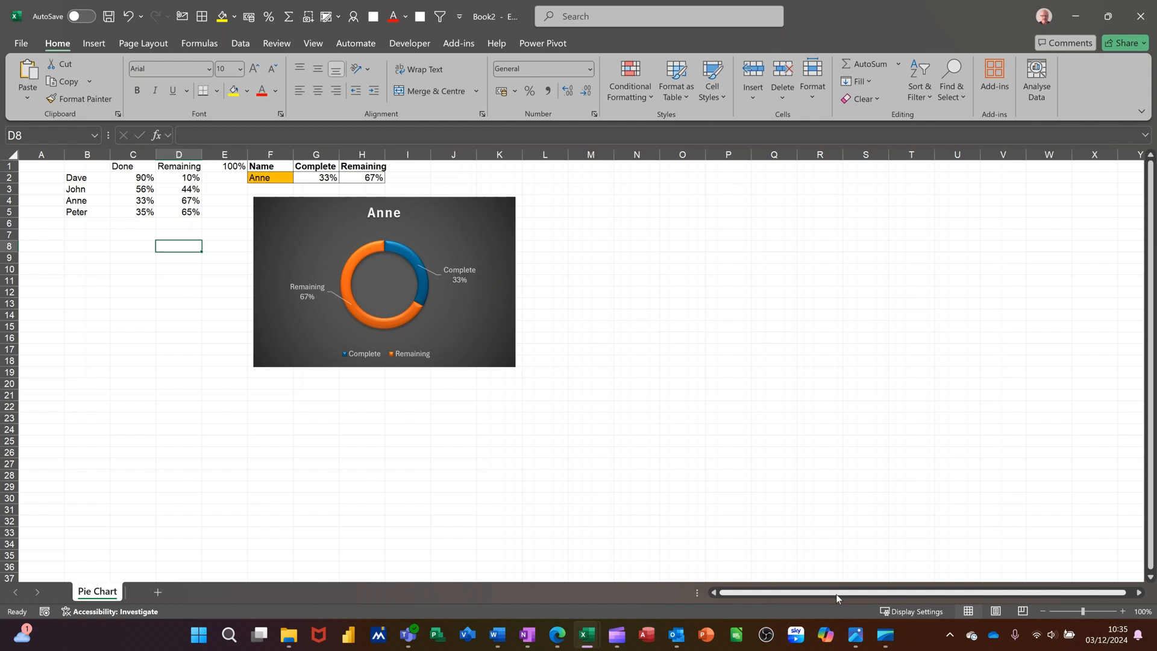
Step: Choose the second listed staff member in the F2 name drop-down and highlight that person's source row B3:D3
click(265, 178)
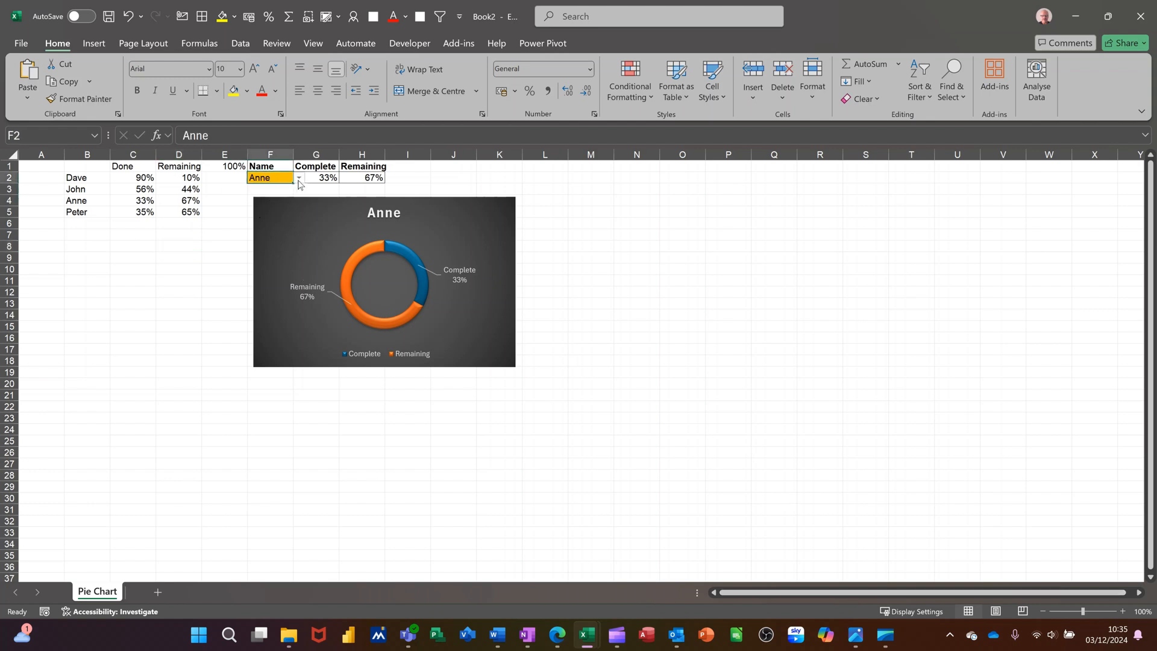
click(299, 180)
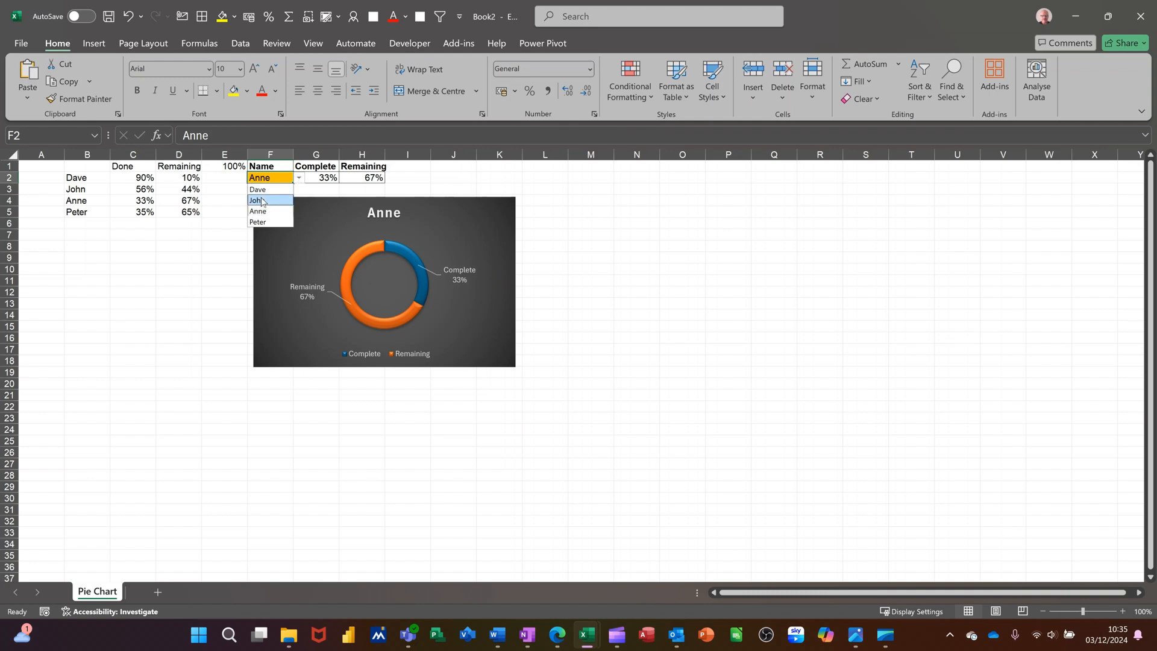
click(262, 200)
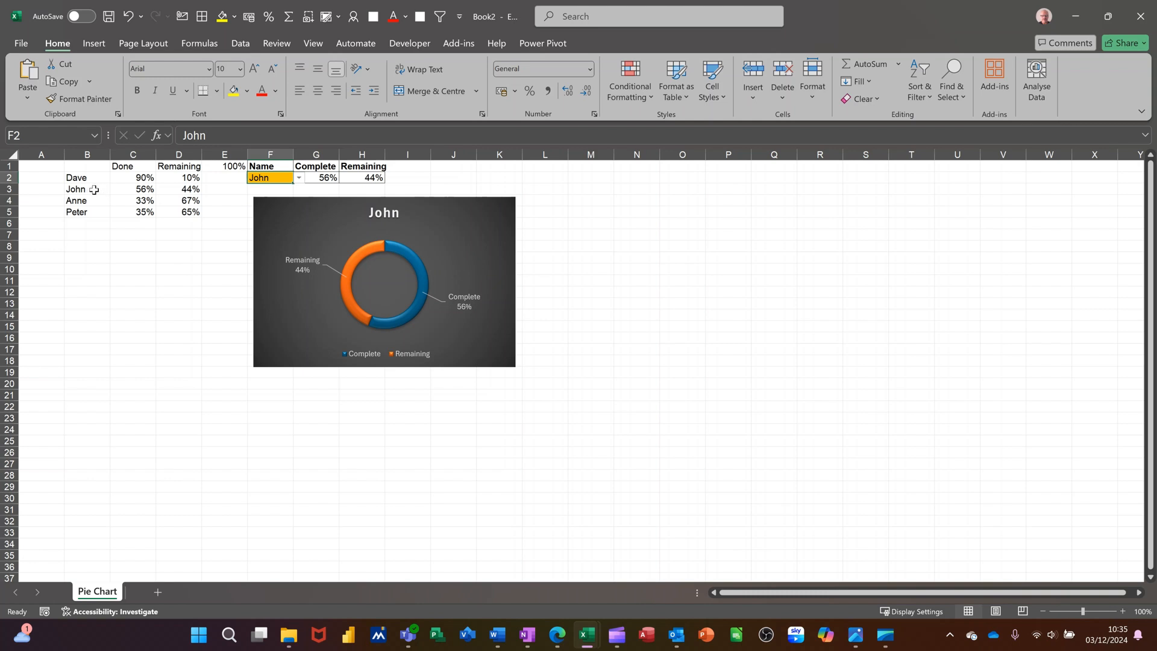
drag(94, 190, 174, 188)
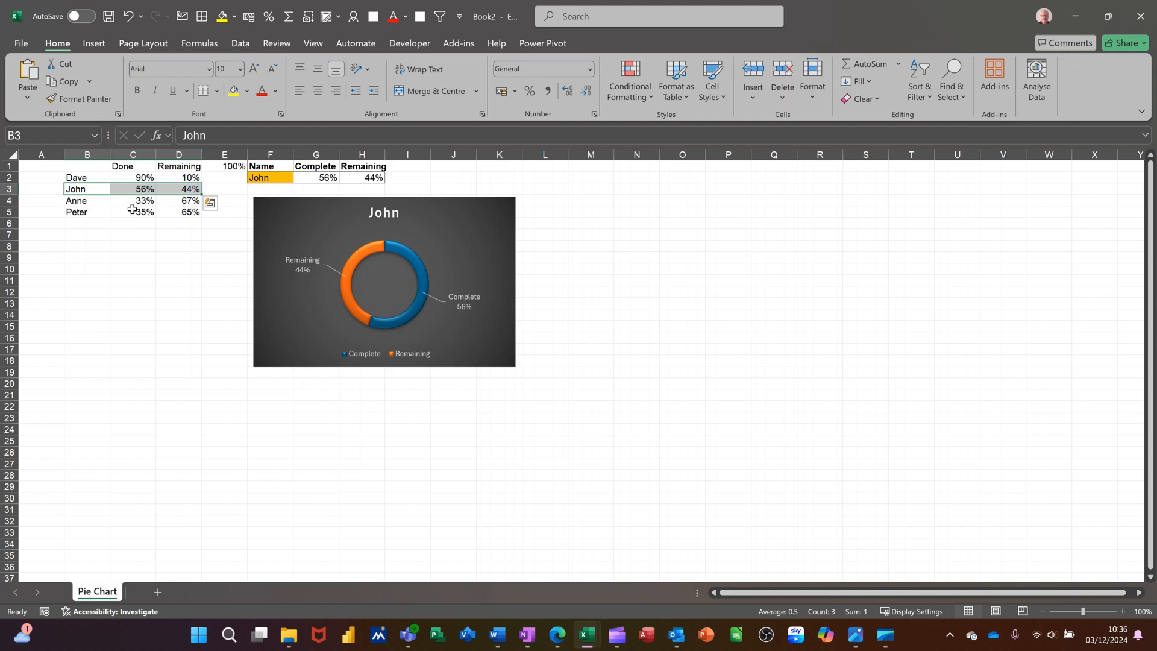
Step: Delete the doughnut chart below the lookup table
click(272, 211)
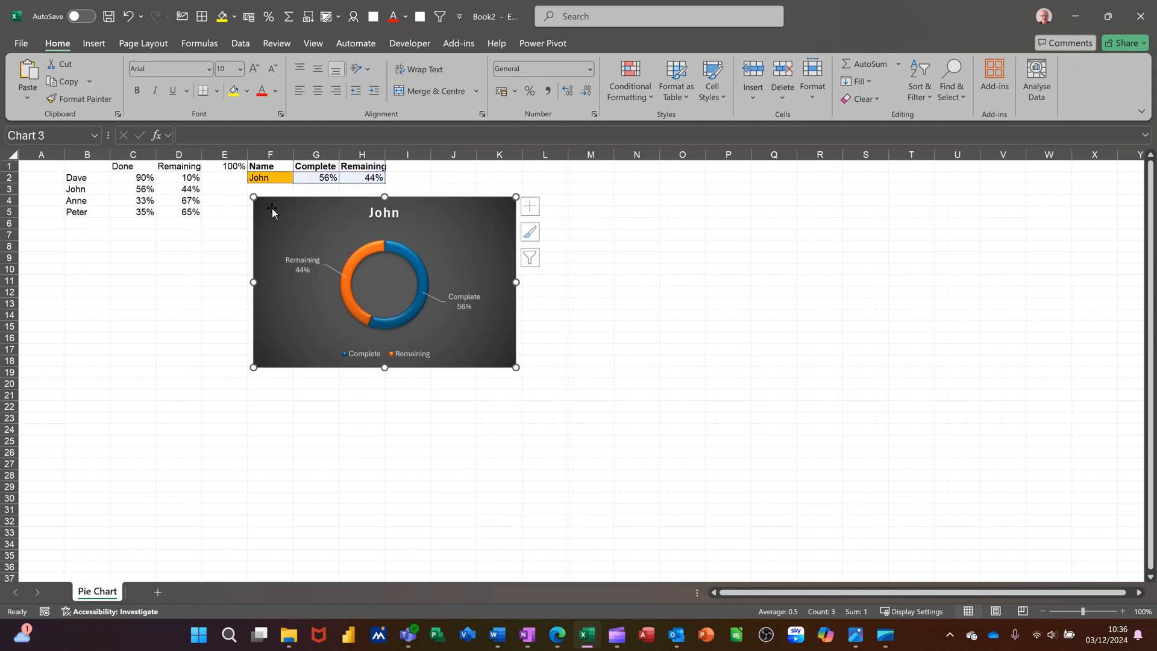
key(Delete)
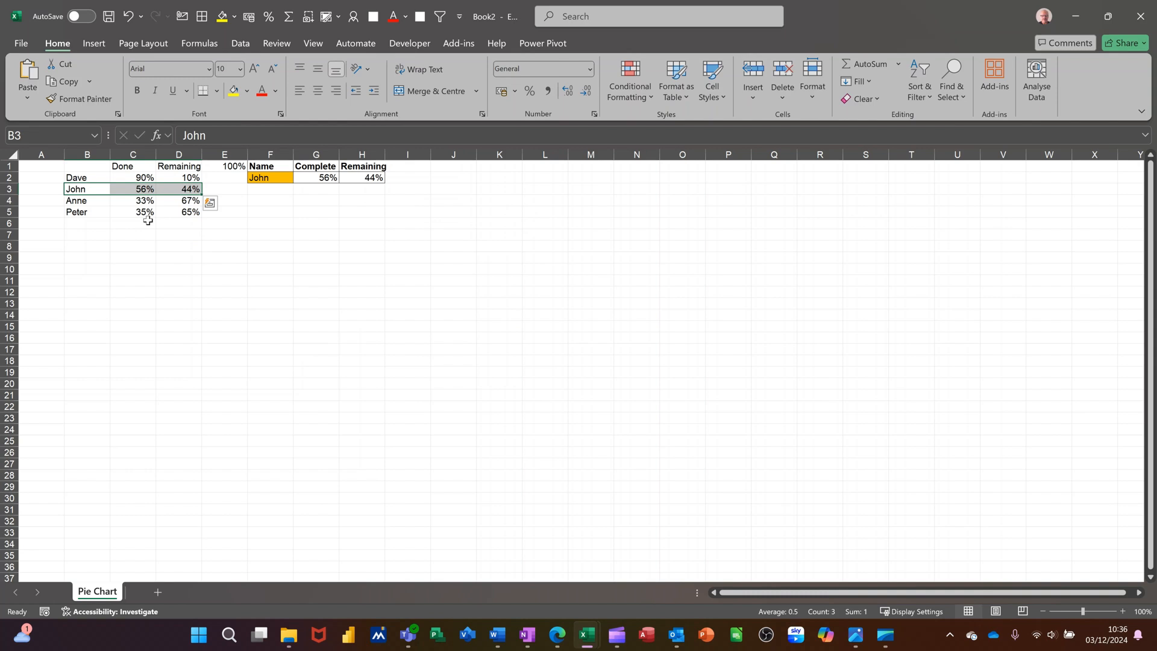
Step: Add three more staff names below the existing list in cells B6:B8
click(81, 222)
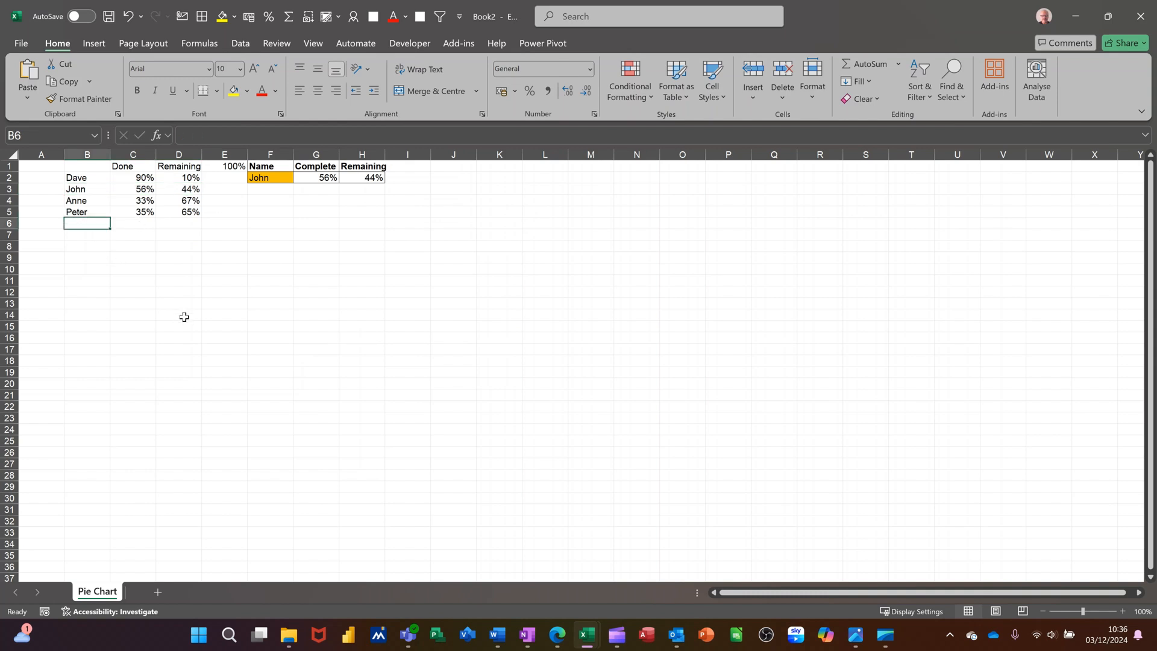
text(Bill)
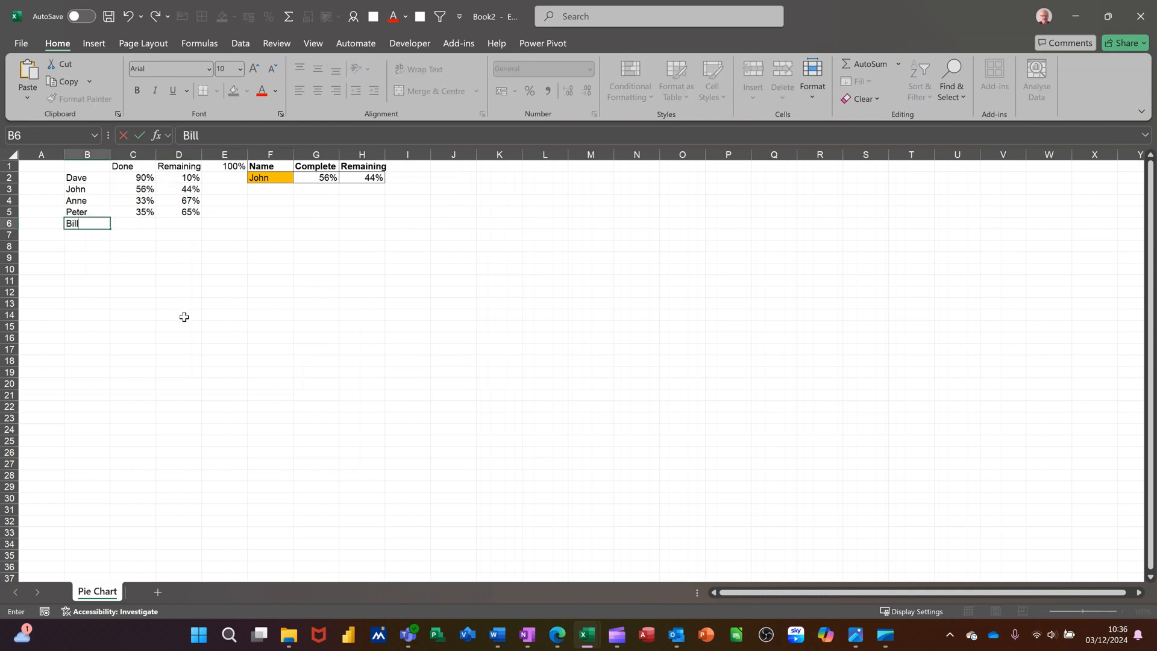
key(Return)
text(Ben)
key(Return)
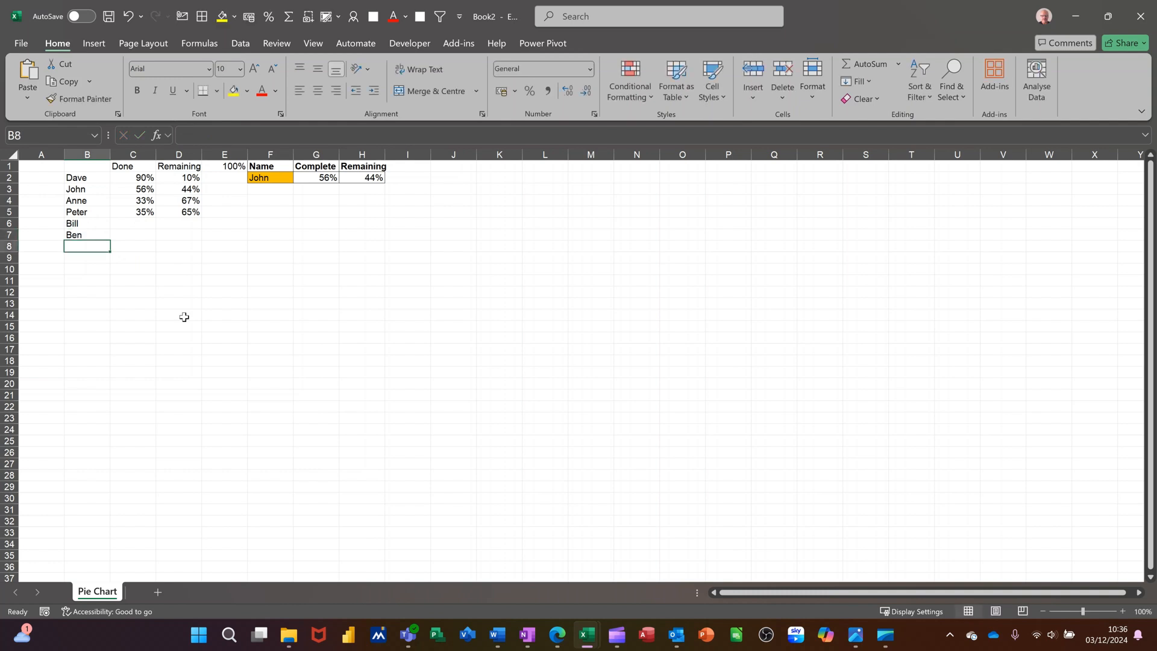
text(Weed)
key(Return)
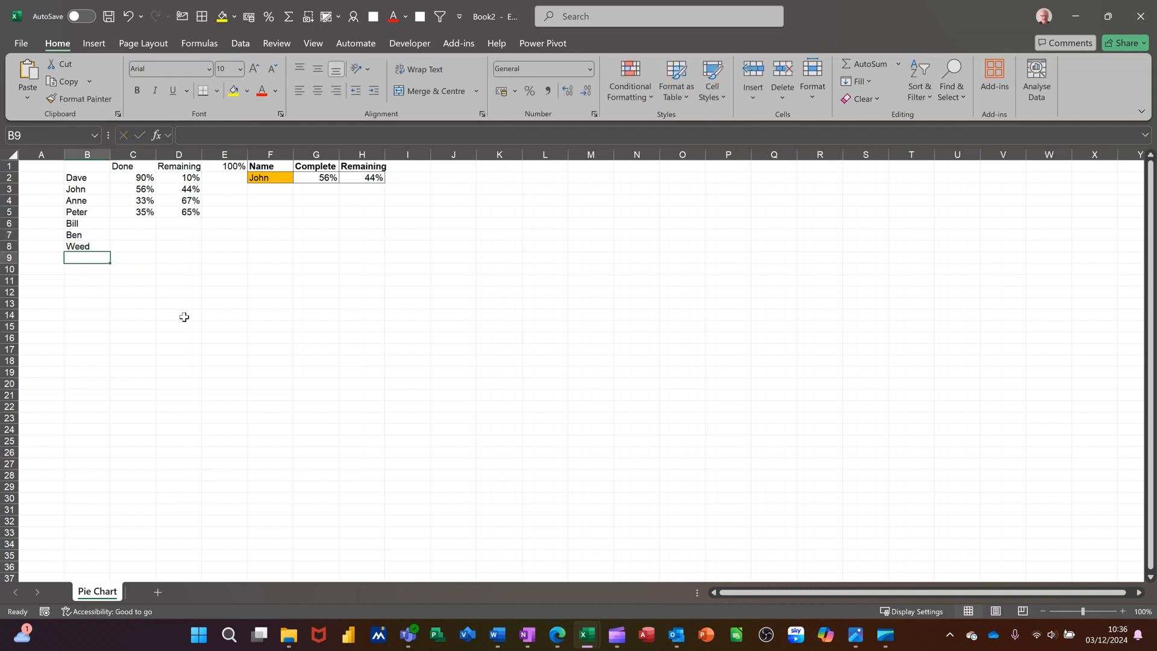
Step: Enter Done values of 34%, 44% and 55% for the three new staff rows in C6:C8
click(144, 224)
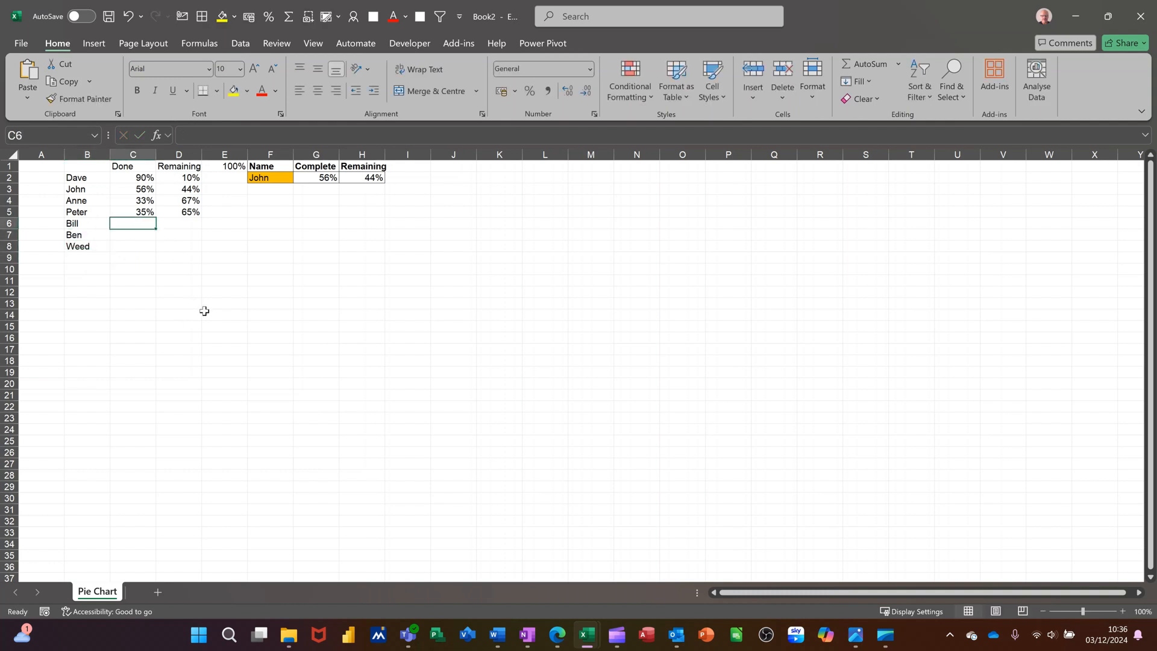
text(34)
key(Return)
text(44)
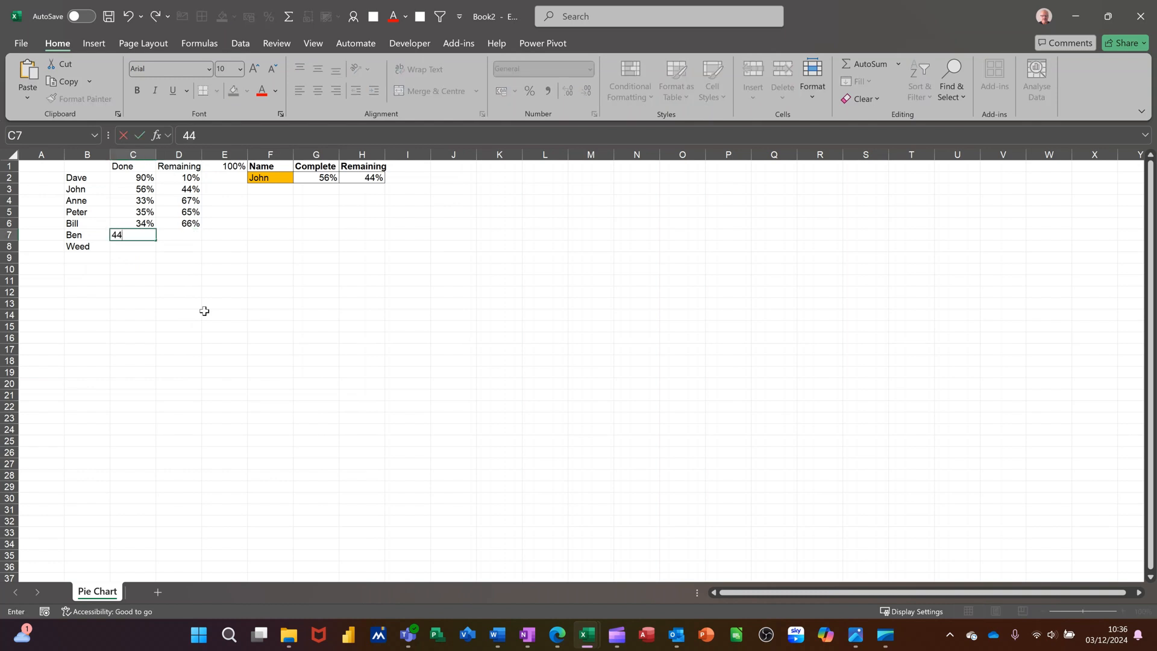
key(Return)
text(55)
key(Return)
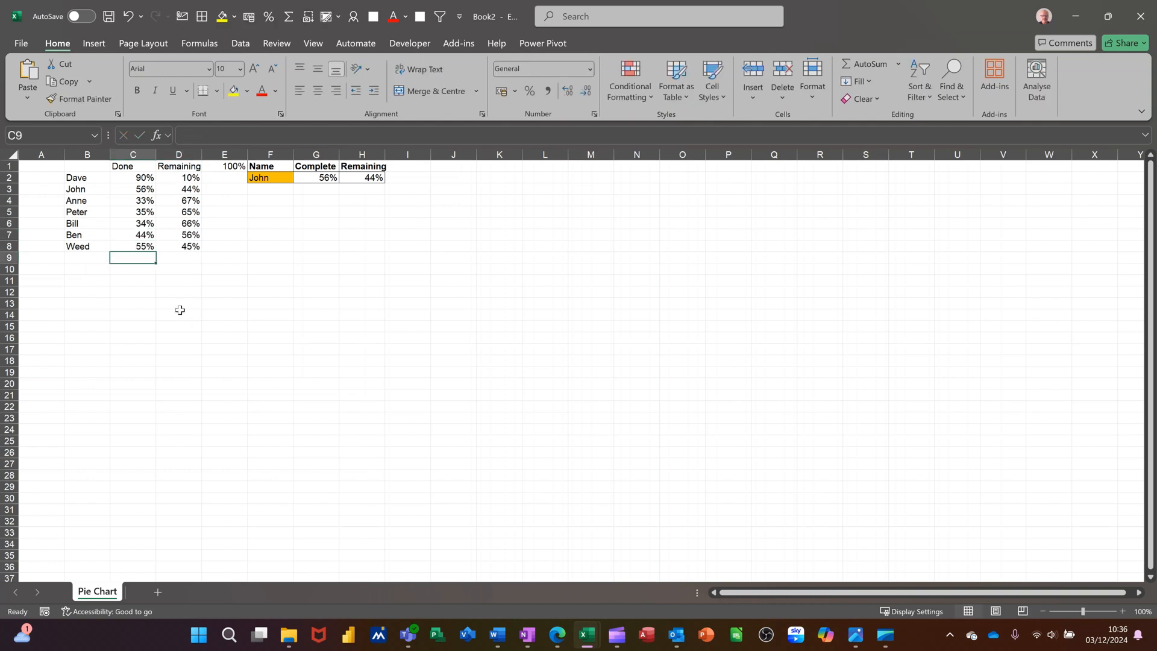
Step: Define the range name "staff" for the data block B1:D8
ctrl+scroll(539, 388, up, 3)
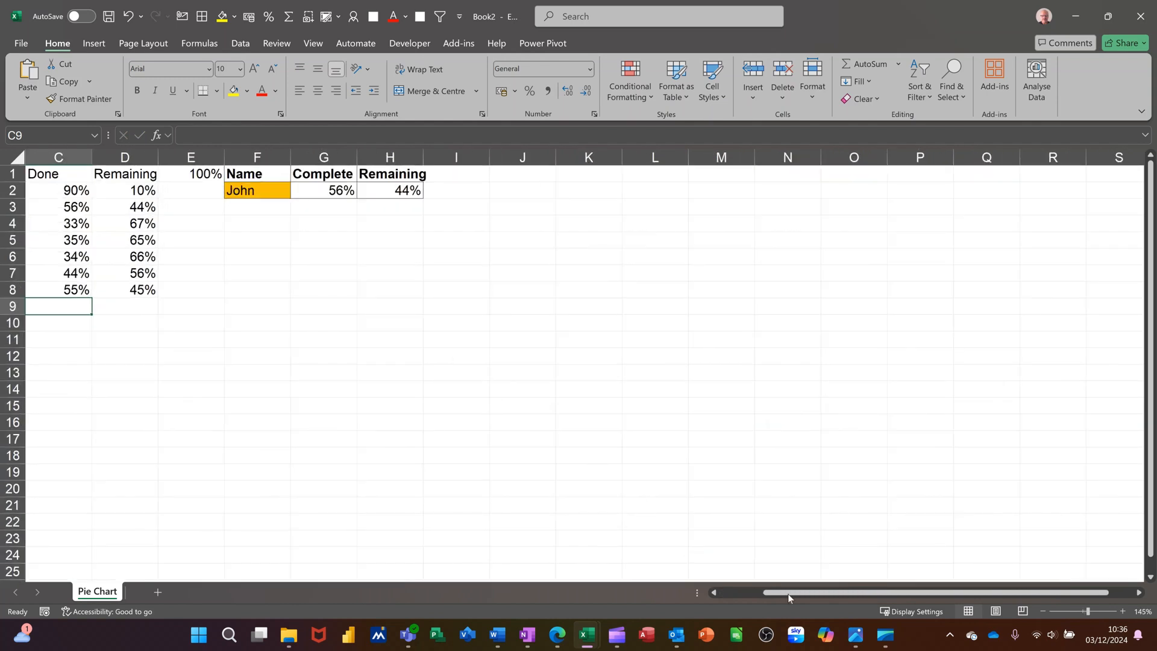
scroll(756, 593, left, 2)
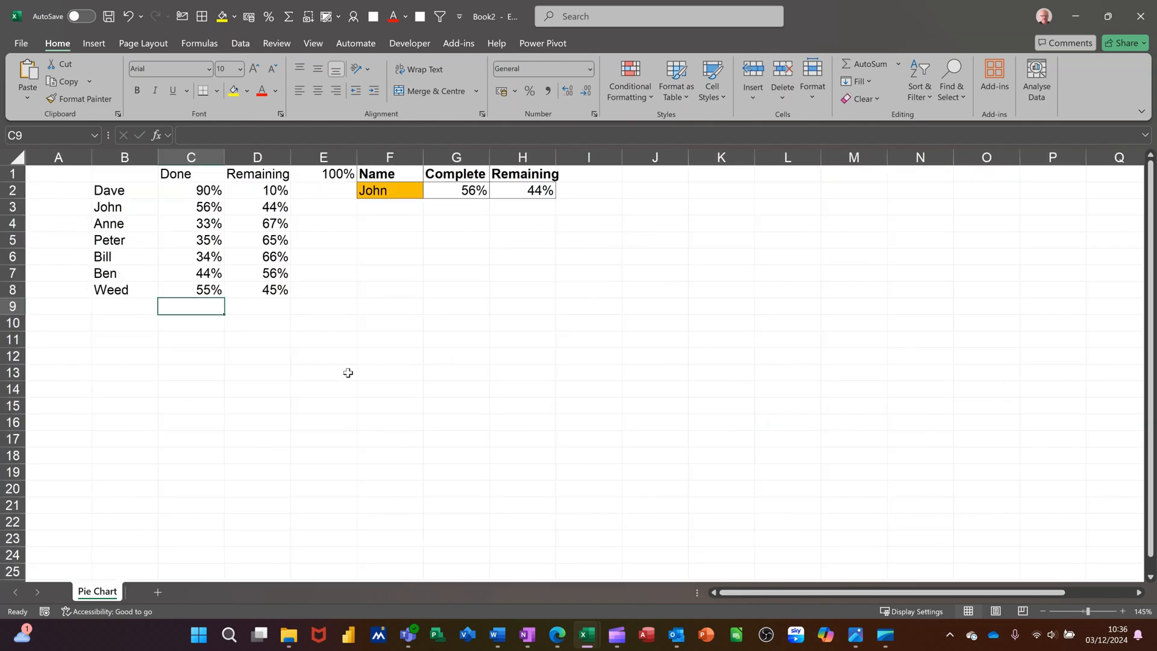
drag(108, 176, 232, 289)
click(43, 133)
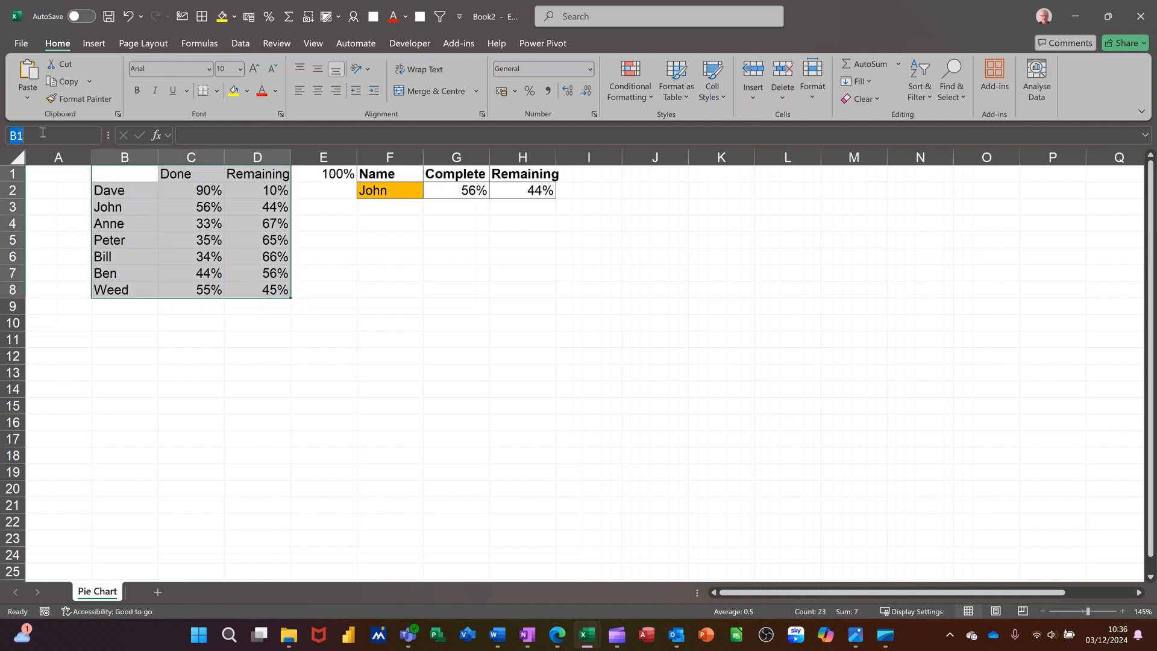
text(staff)
key(Return)
Step: Fill cell F5 with yellow and give it the range name "input"
click(389, 237)
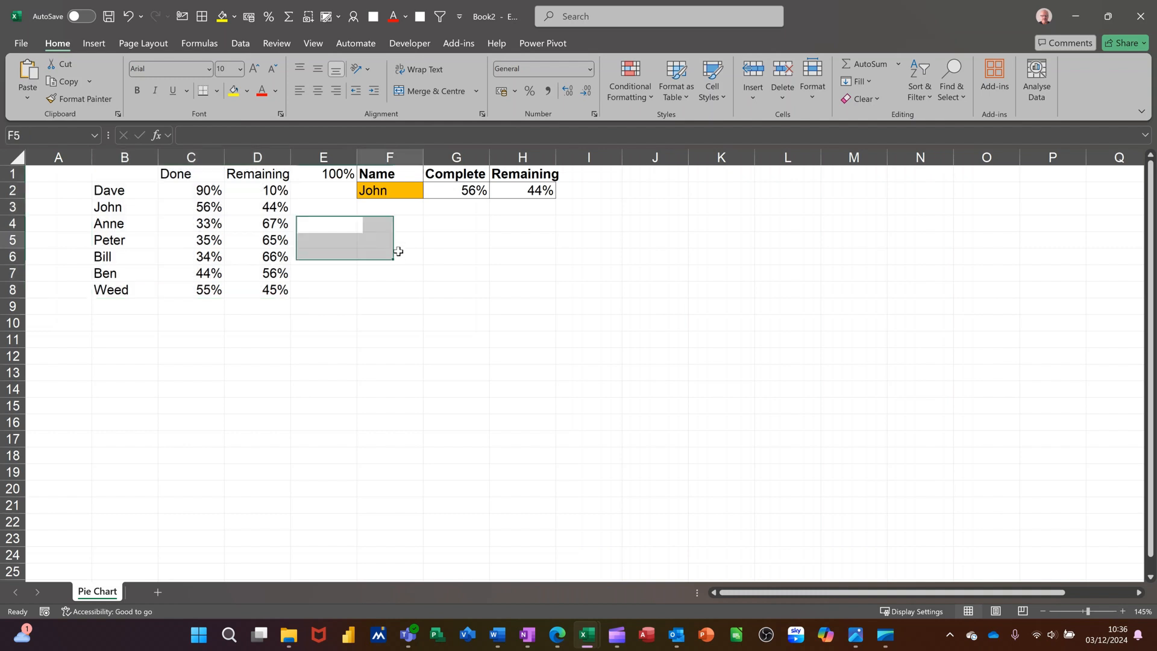
click(234, 90)
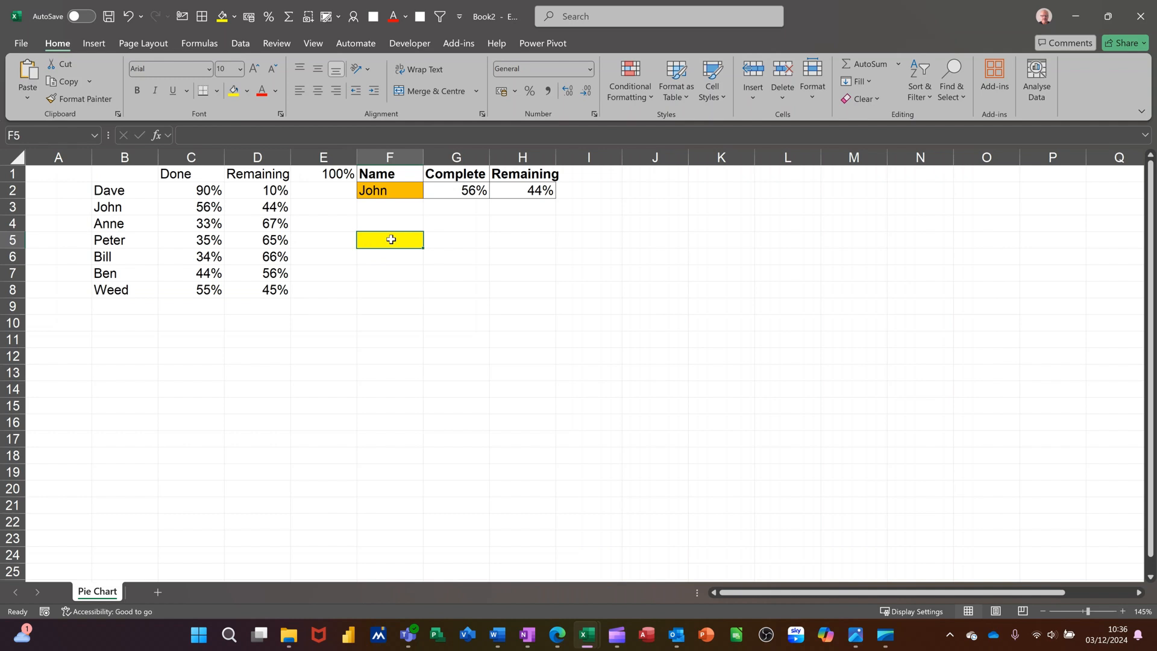
click(37, 133)
text(input)
key(Return)
Step: Copy the Name, Complete and Remaining headers from F1:H1 to F4:H4
drag(378, 174, 523, 174)
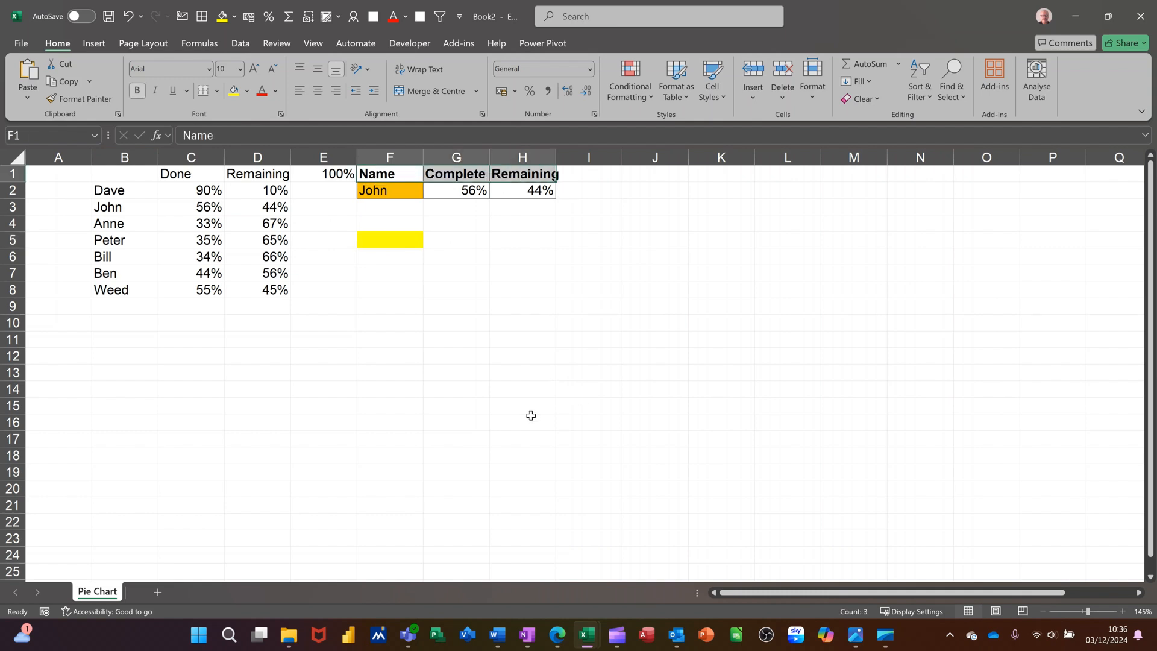
key(ctrl+c)
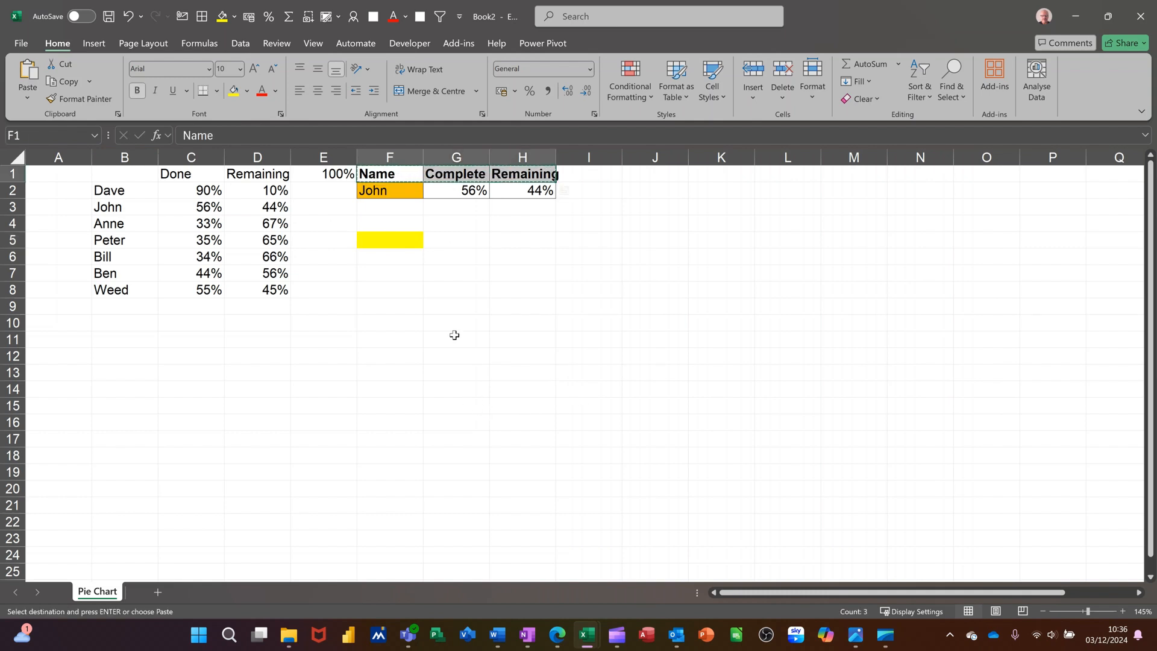
click(390, 227)
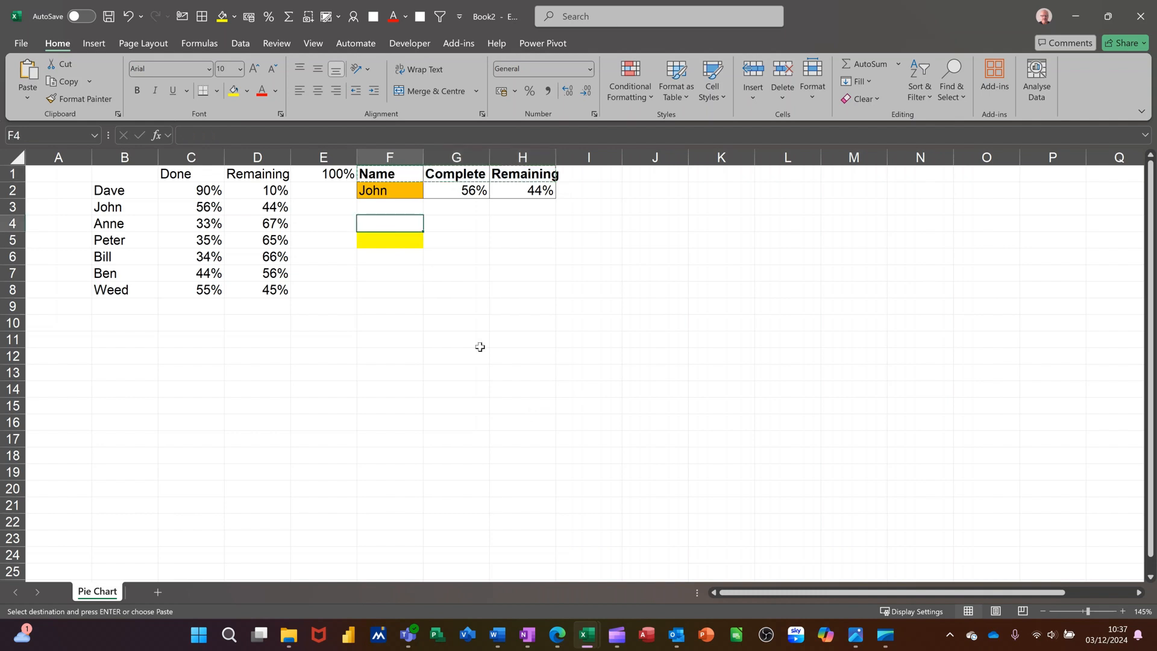
key(ctrl+v)
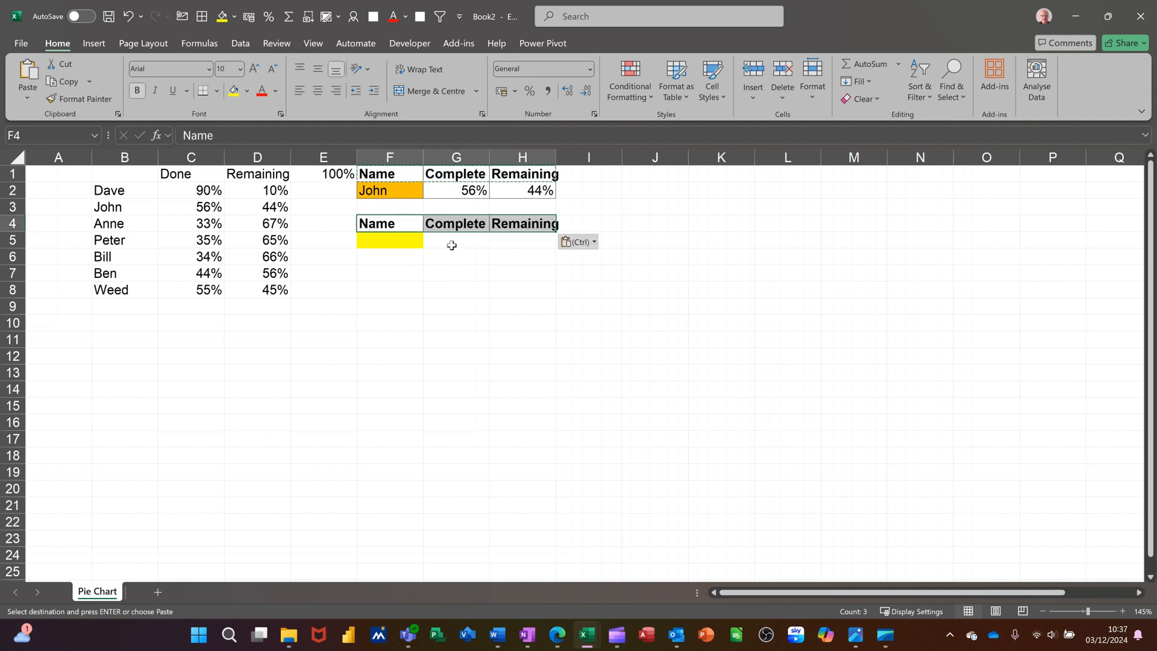
Step: Format G5:H5 as percentages and apply all borders to F5:H5
drag(451, 245, 524, 240)
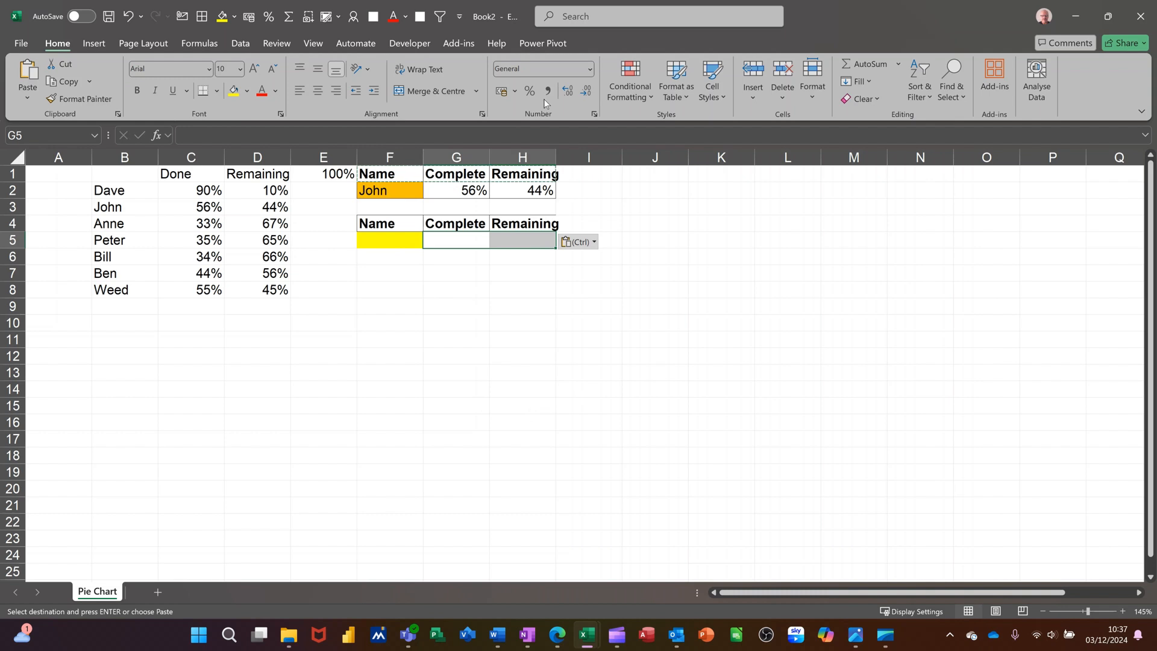
click(530, 91)
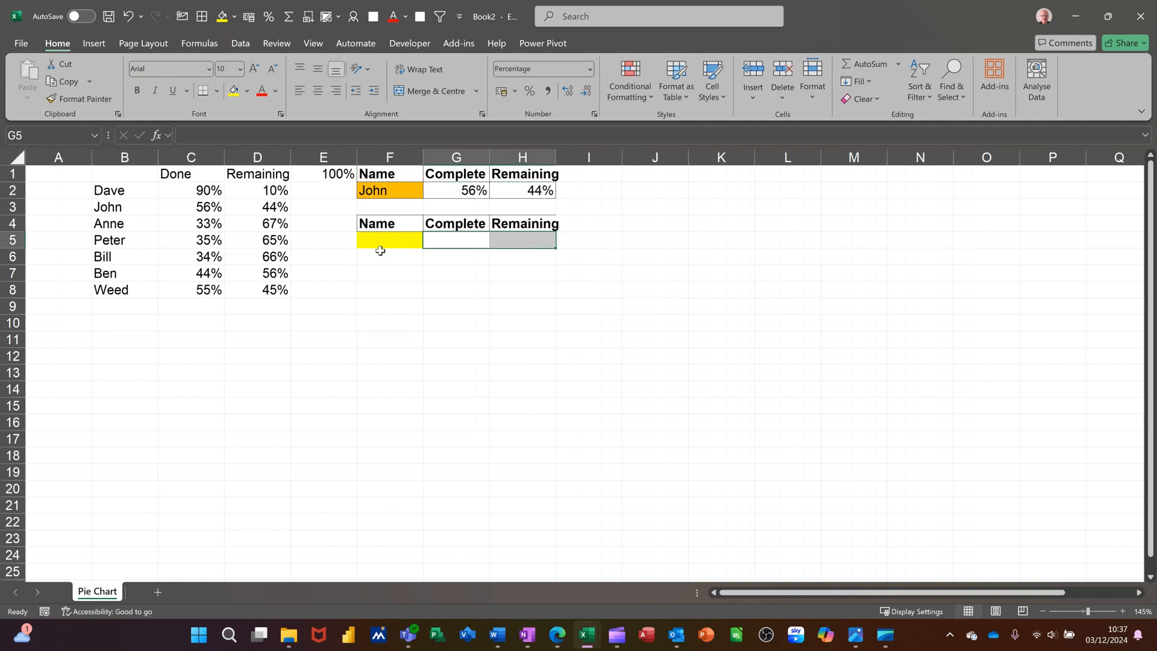
drag(405, 237, 511, 237)
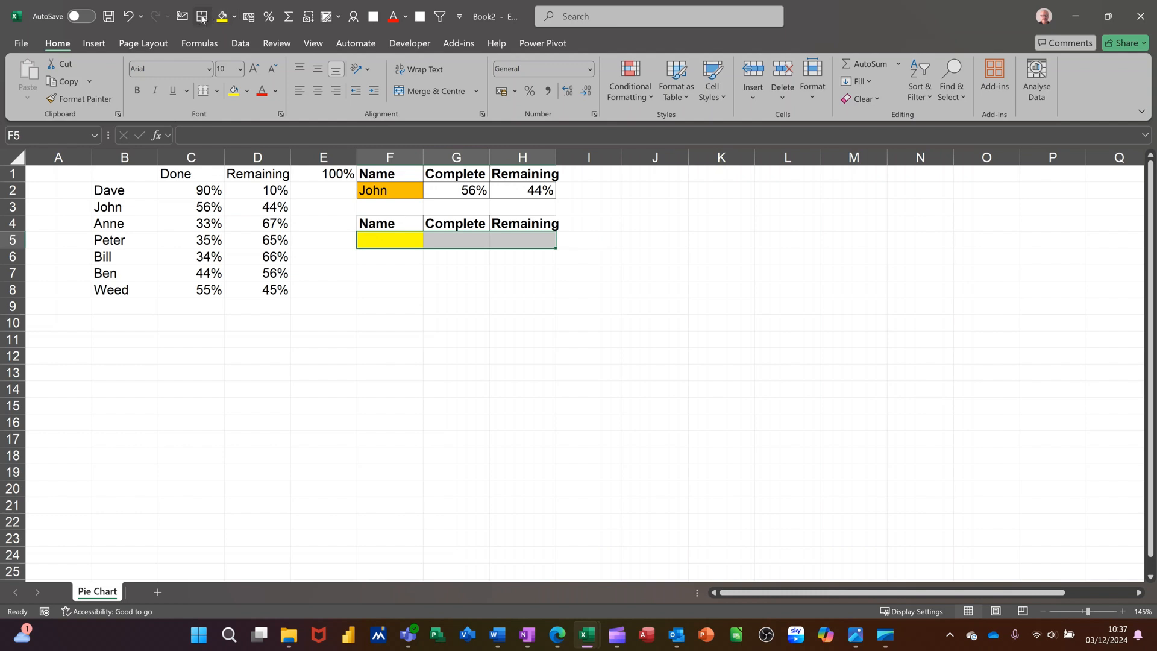
click(410, 275)
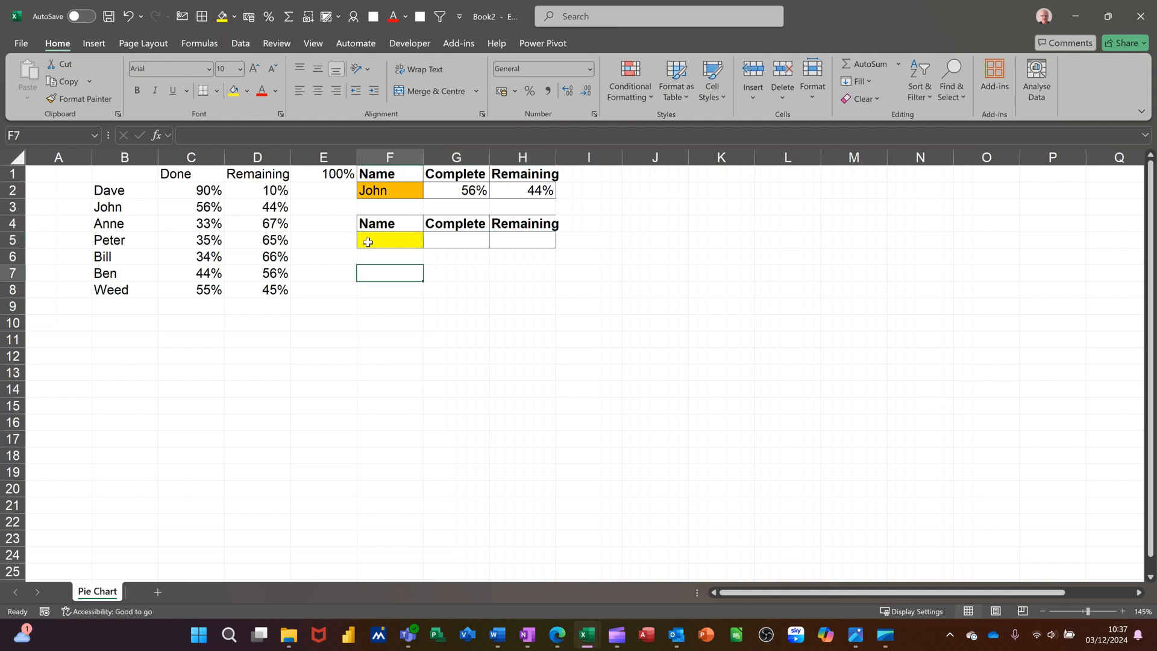
Step: Examine the existing name drop-down in cell F2 as the model for the yellow input cell
click(387, 239)
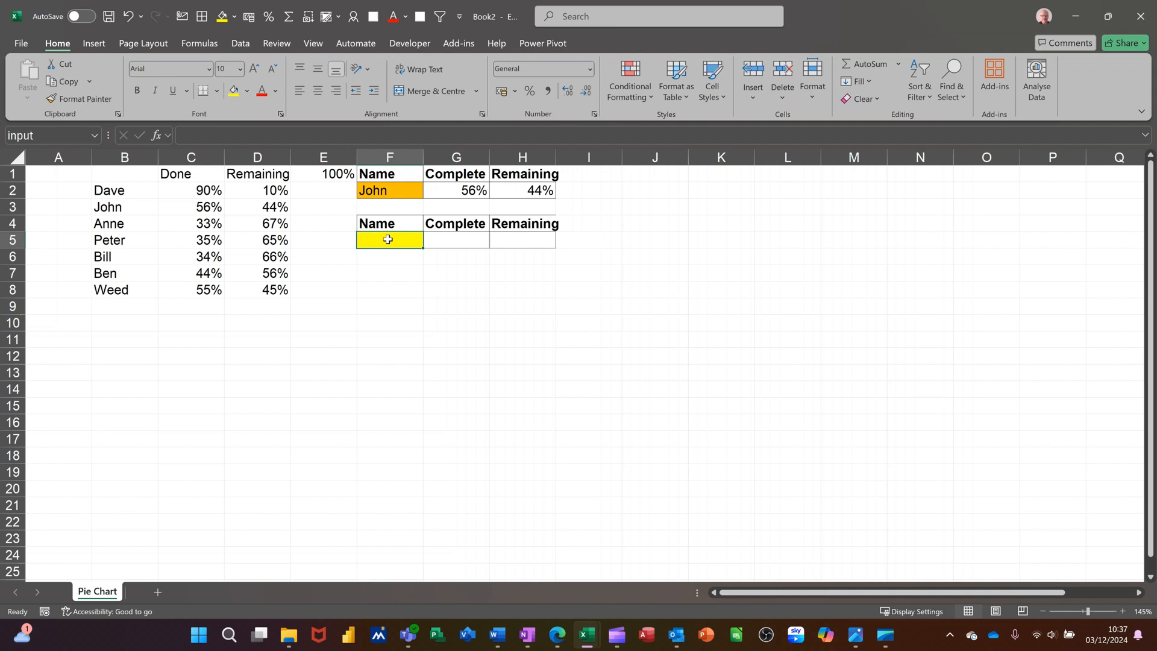
click(396, 190)
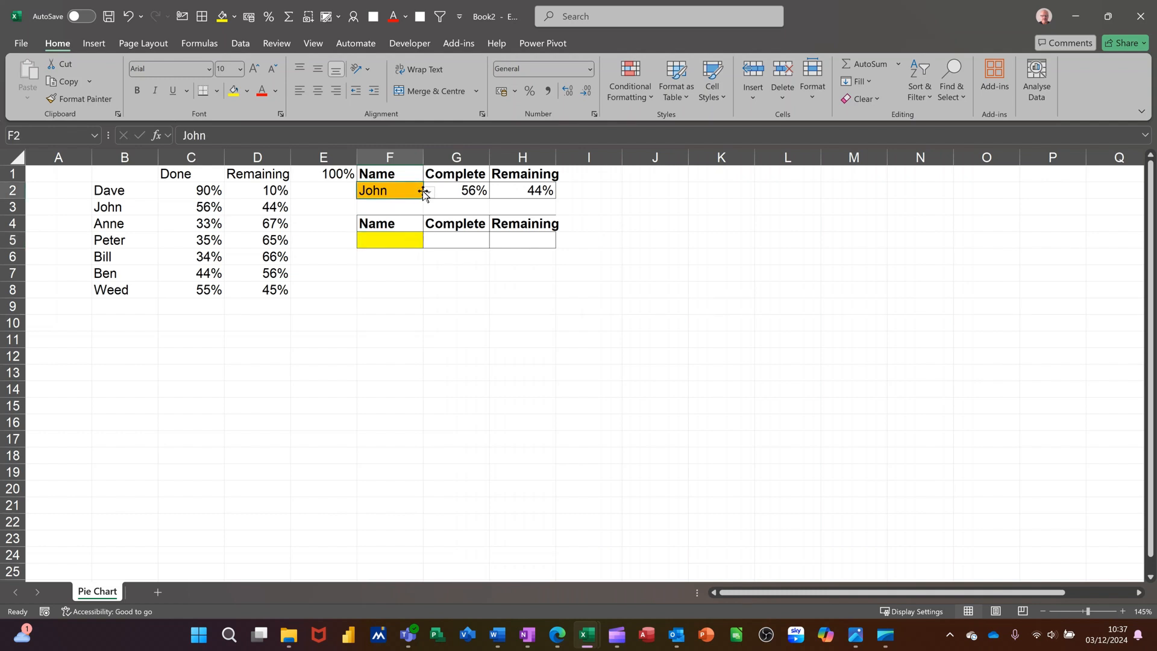
click(427, 192)
click(427, 191)
Step: Add List data validation to the yellow cell F5 using the staff names in =$B$2:$B$8 as the source
click(379, 240)
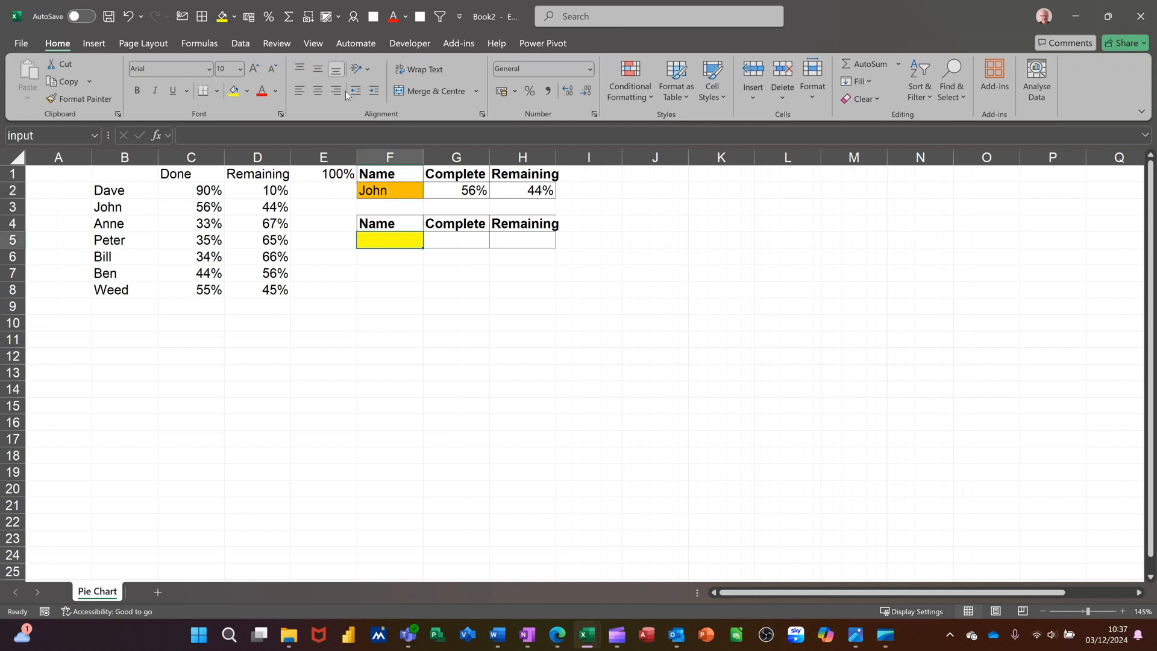
click(240, 43)
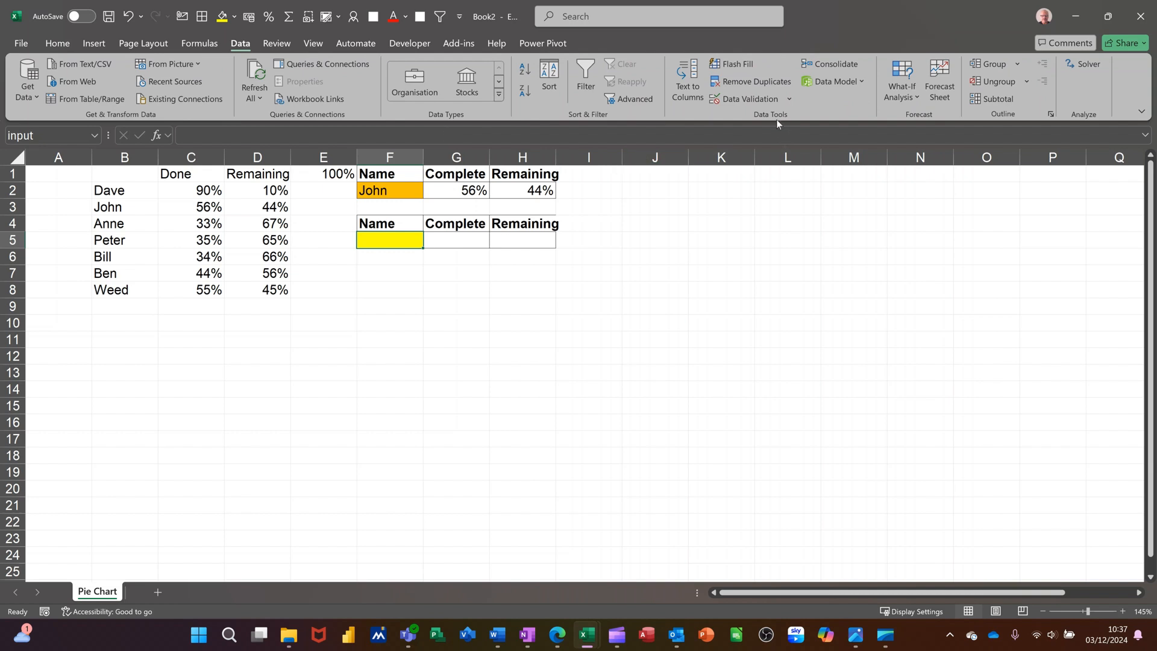
click(733, 100)
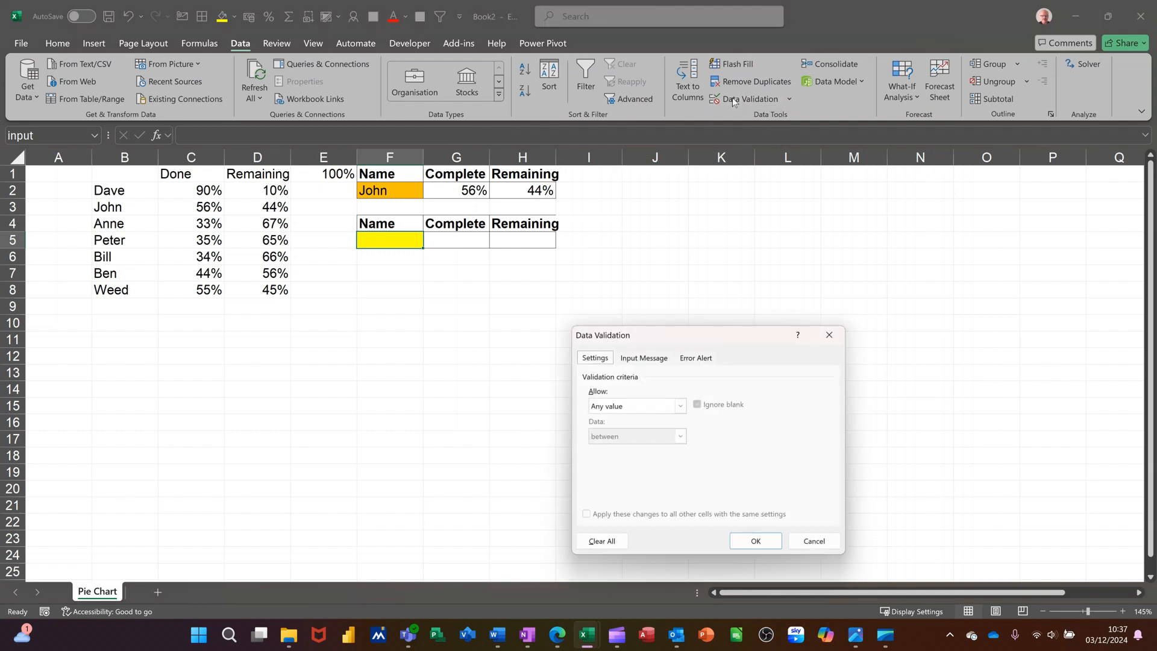
click(679, 406)
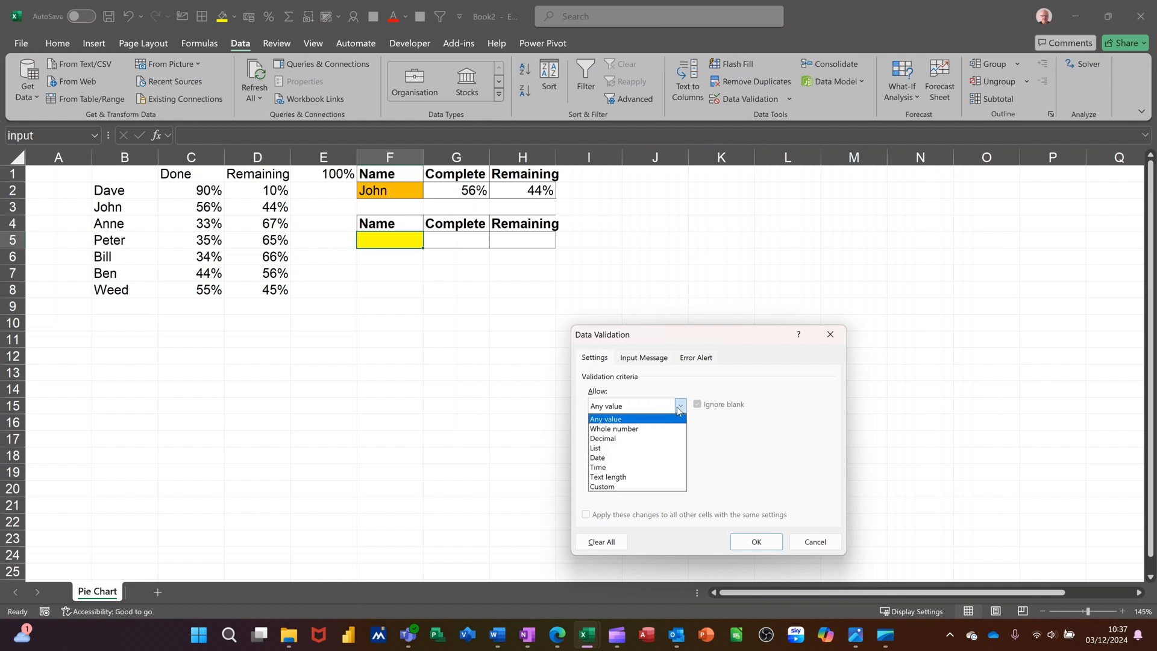
click(650, 447)
click(624, 465)
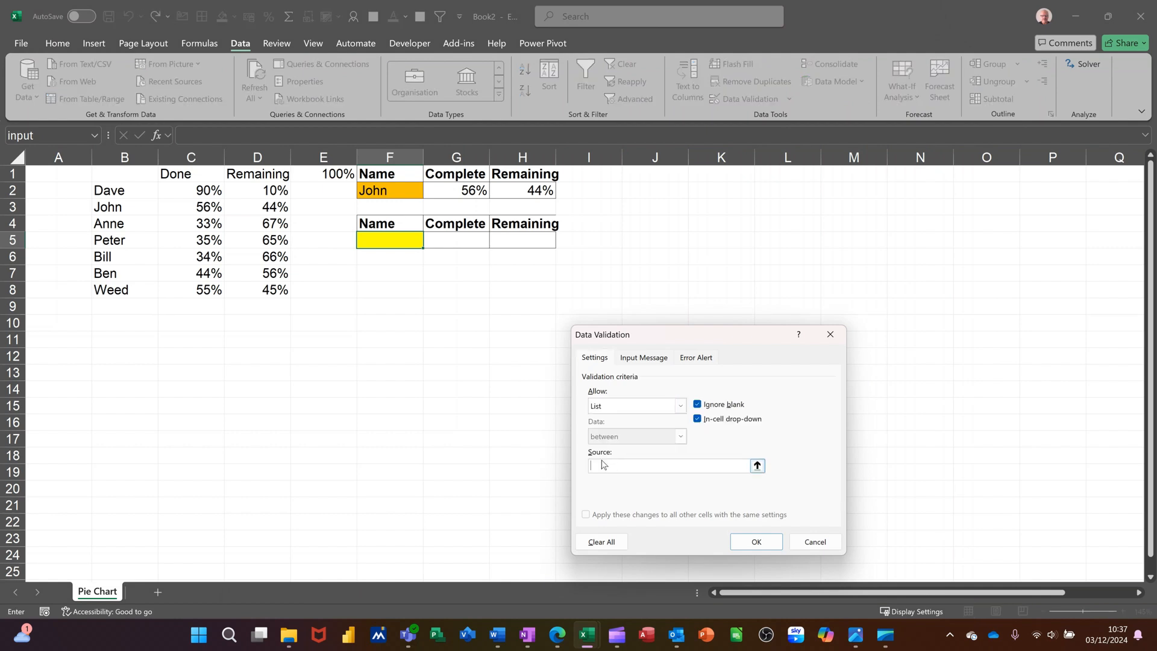
drag(120, 192, 135, 292)
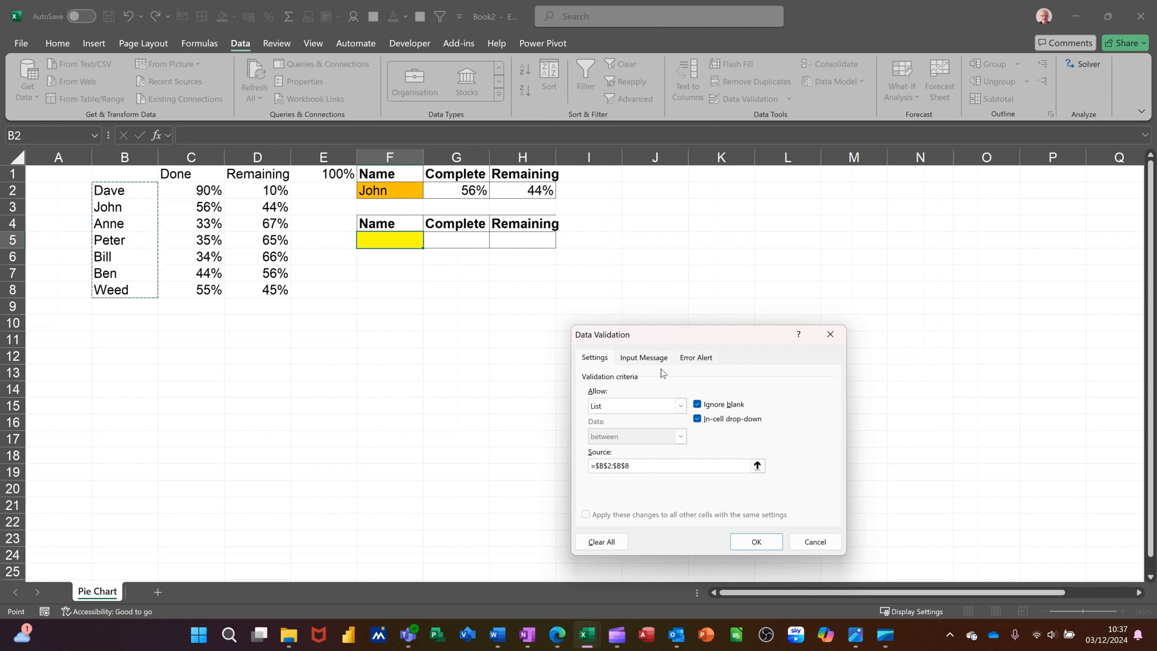
click(750, 542)
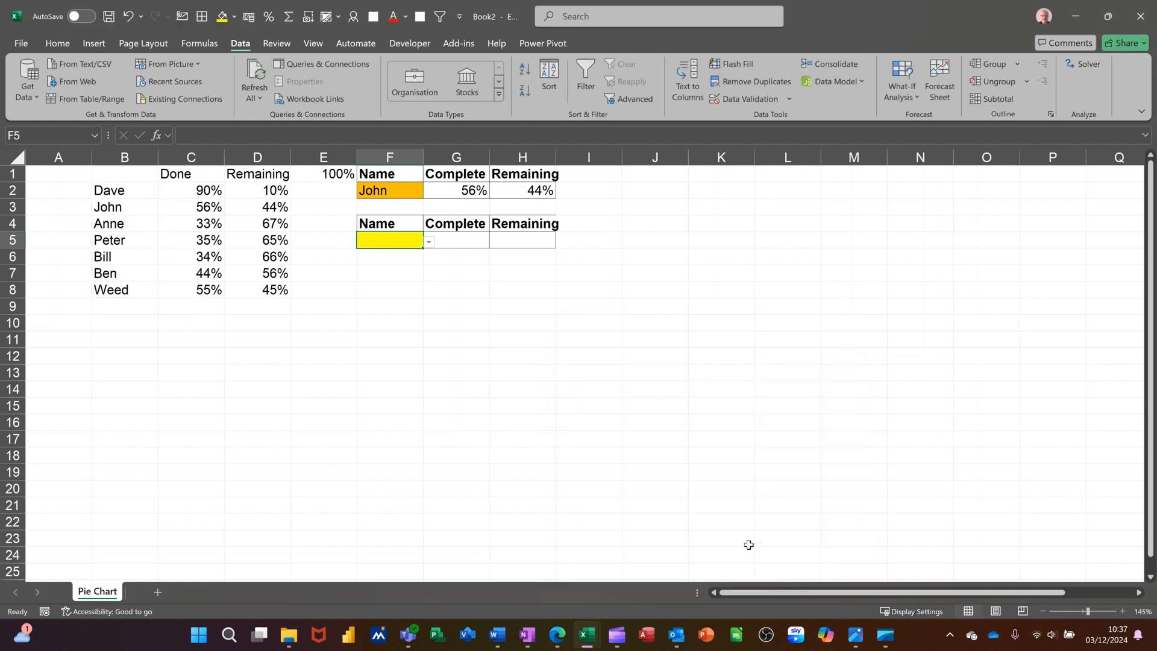
Step: Choose the first staff name in the F5 drop-down and compare it with its row in B2:D2
click(431, 243)
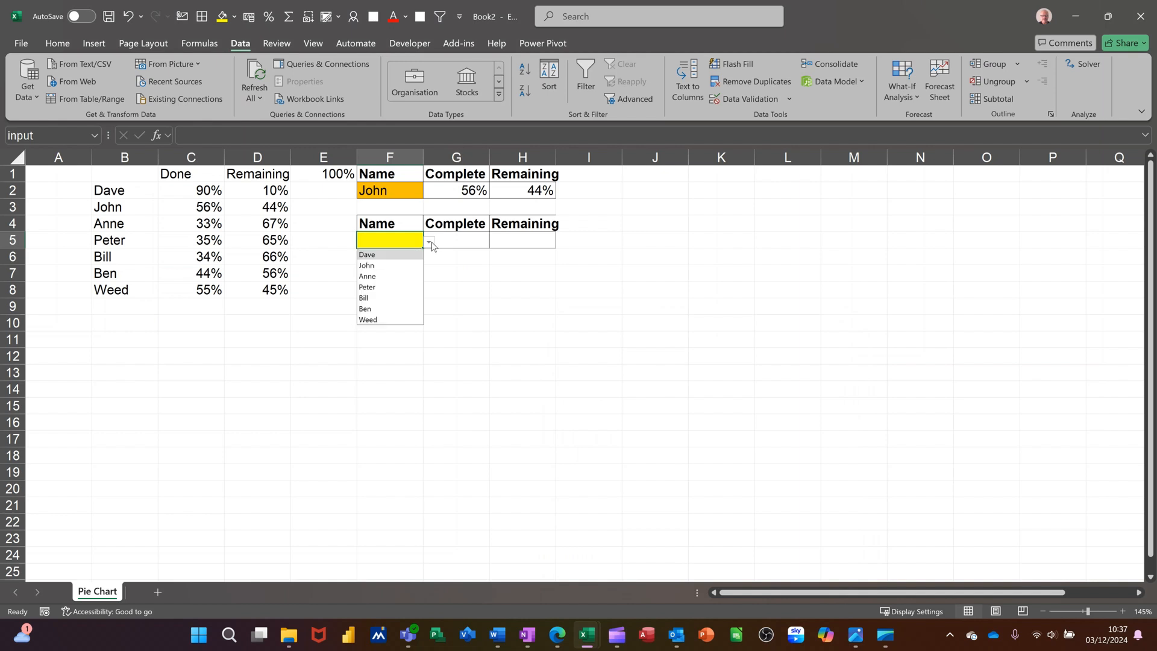
click(389, 255)
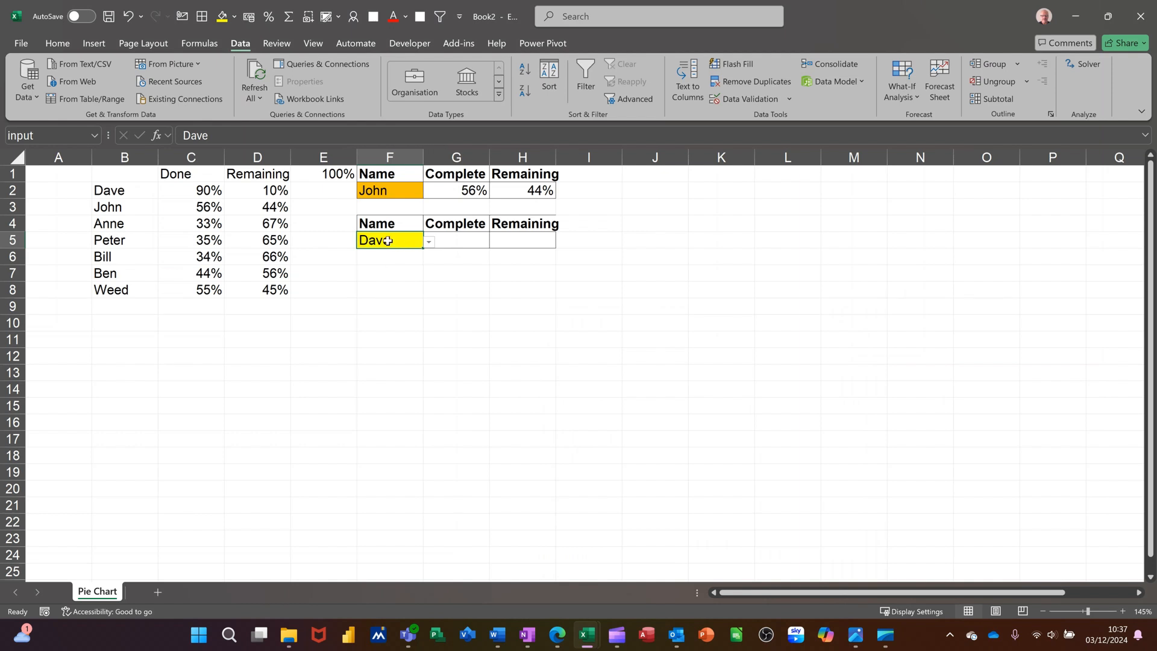
drag(111, 191, 266, 190)
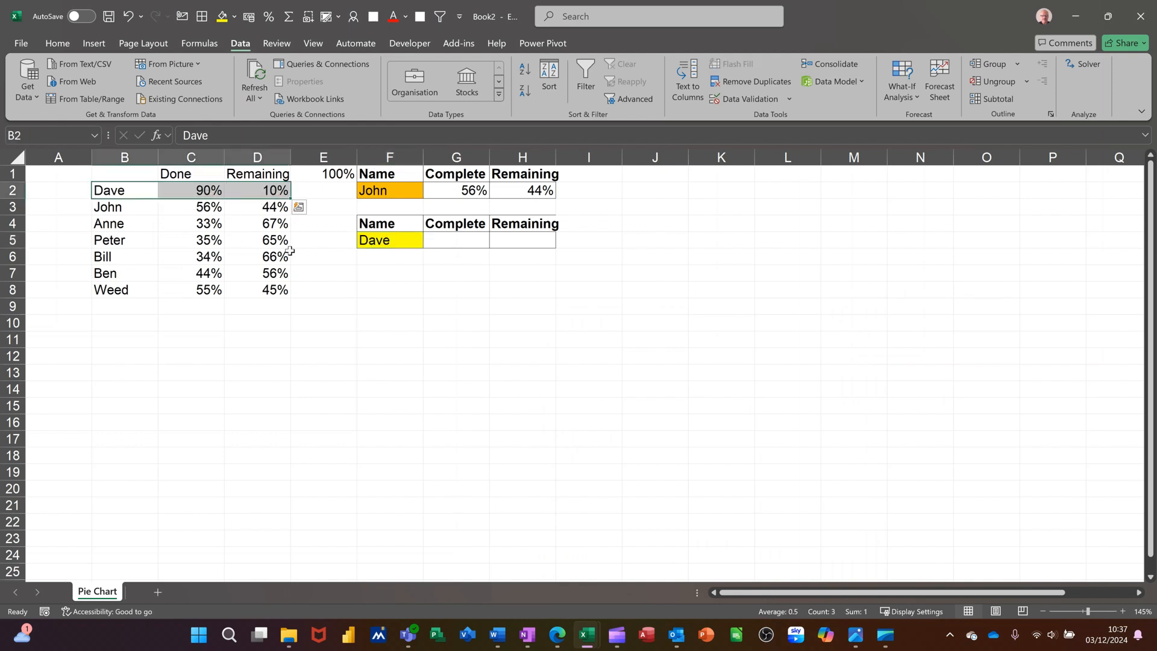
click(374, 240)
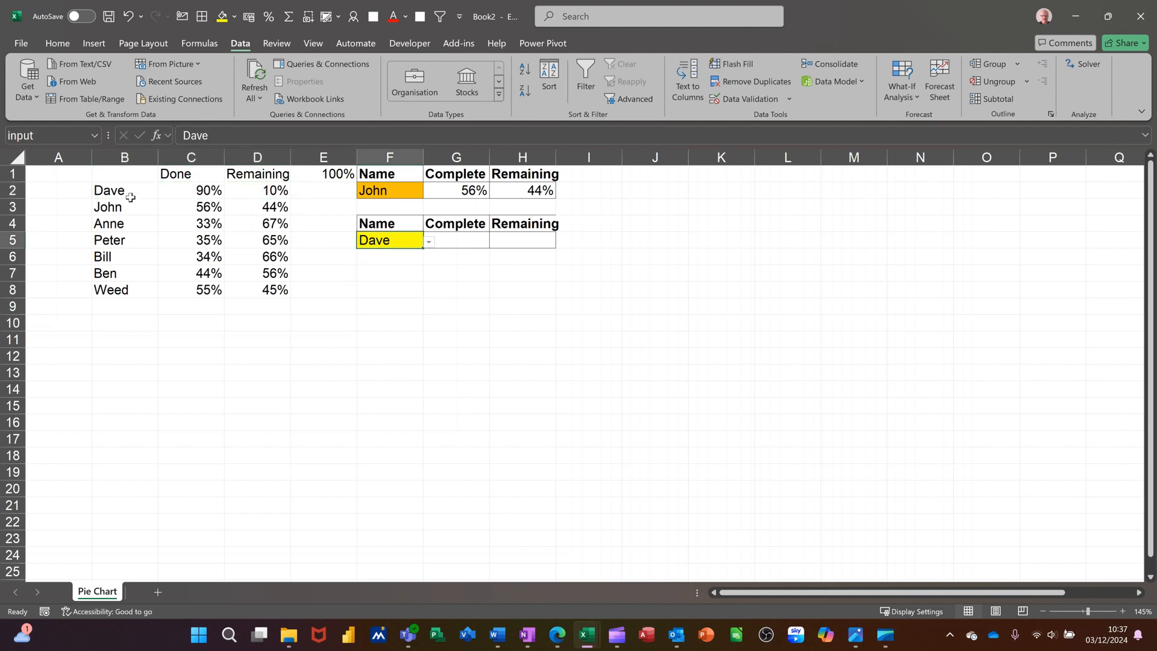
Step: Start a new conditional formatting rule for B2:D8 that uses a formula to determine which cells to format
drag(116, 192, 258, 290)
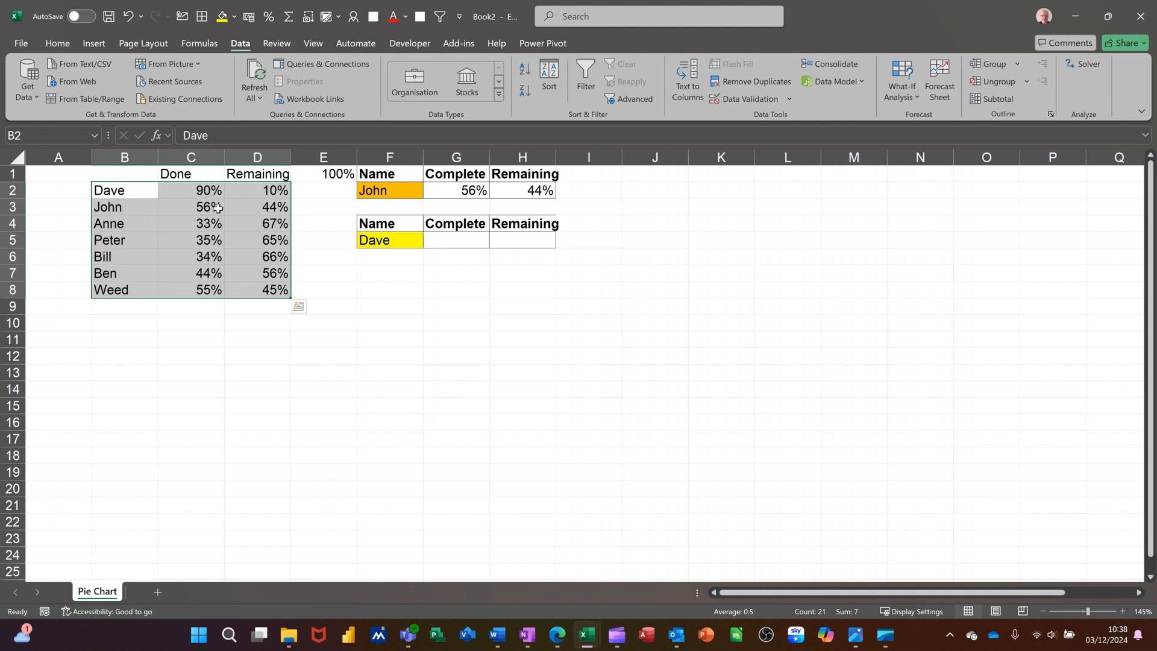
click(57, 43)
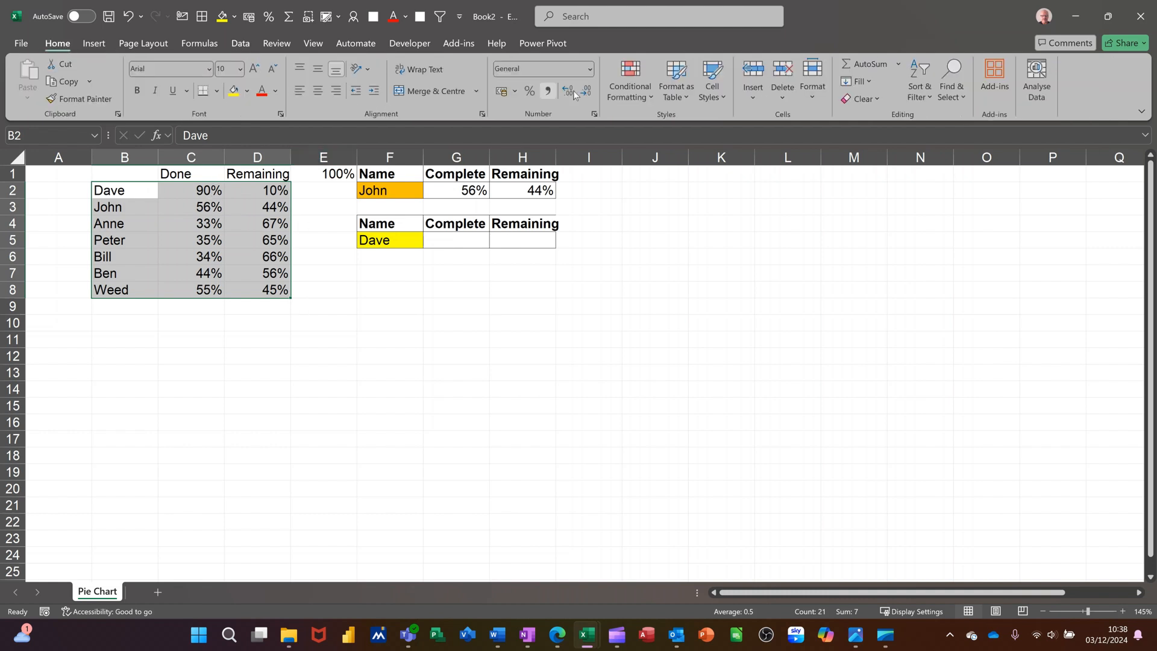
click(618, 82)
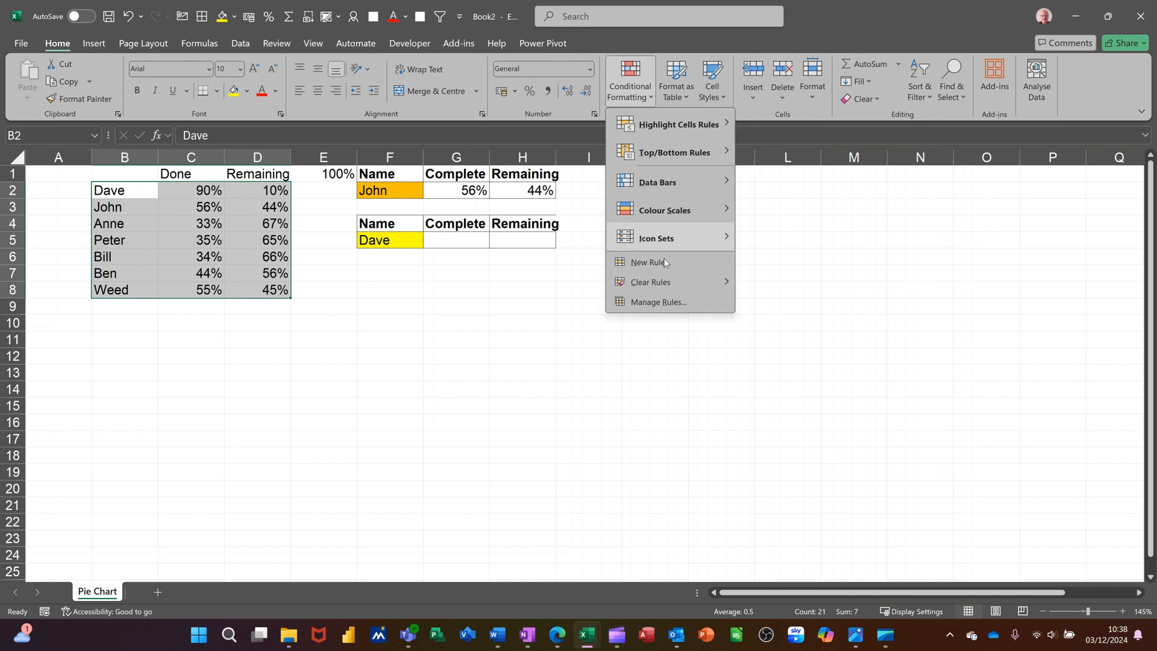
click(650, 304)
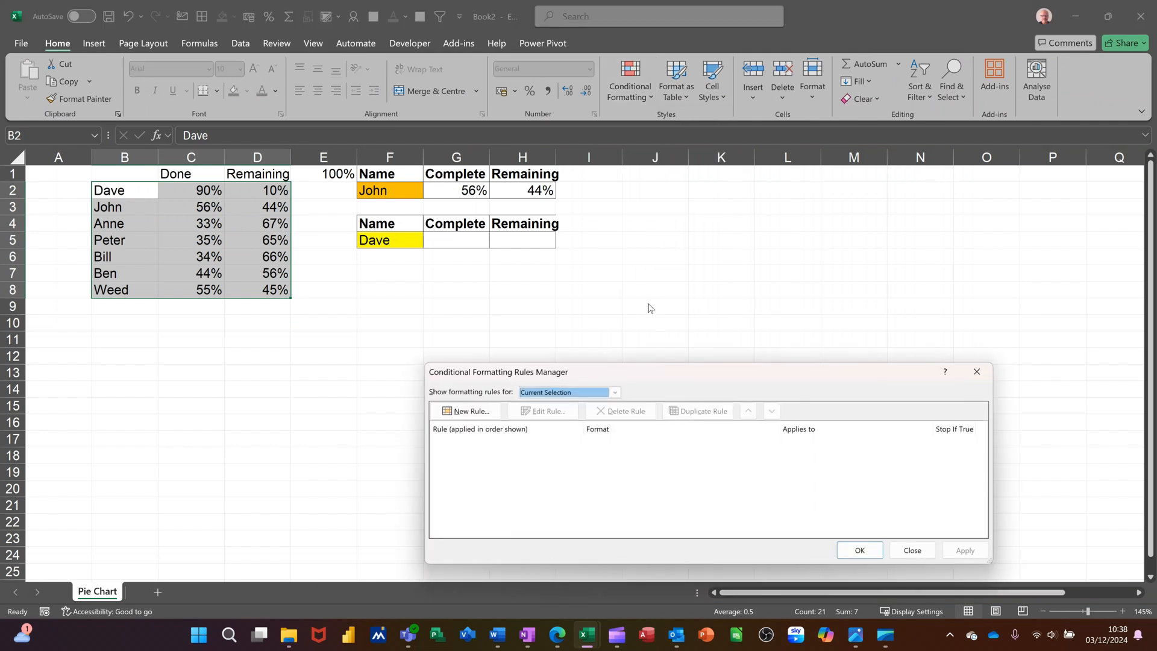
drag(600, 379, 617, 276)
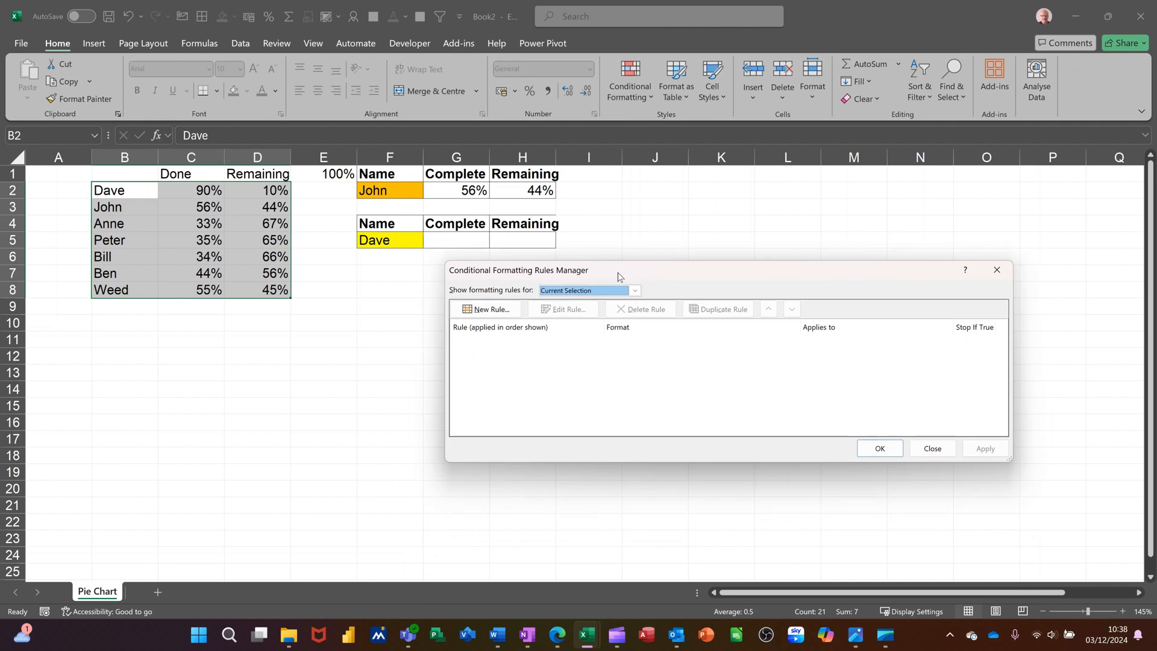
click(491, 310)
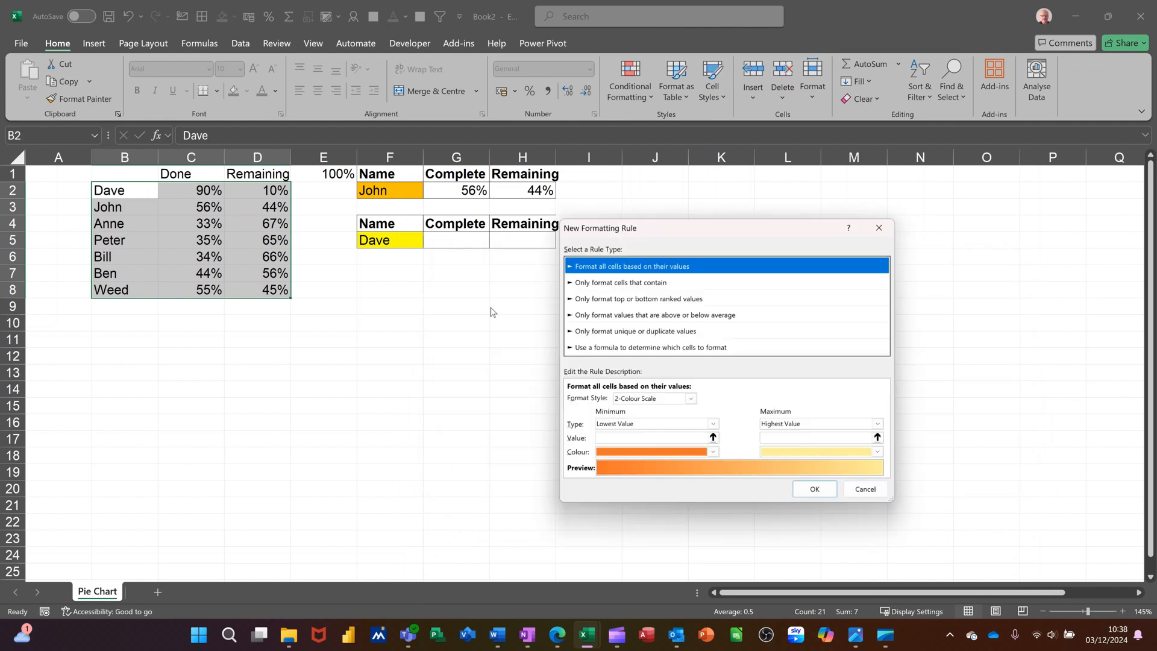
click(605, 349)
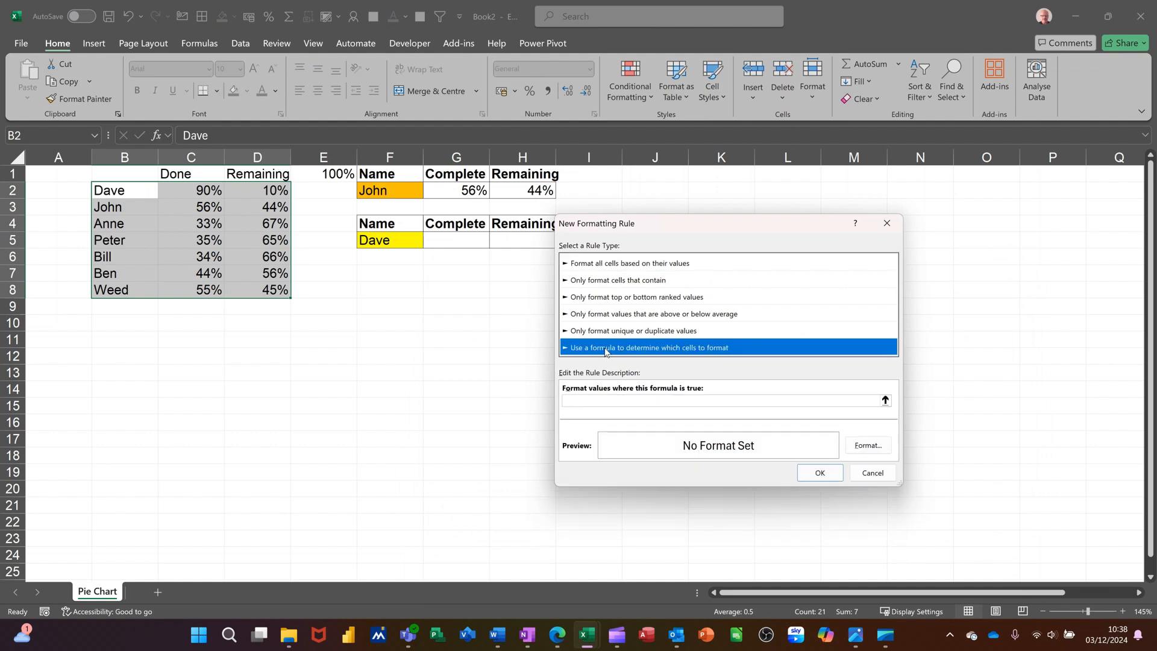
Step: Enter =$B2=$F$5 as the rule's formula so it matches the name chosen in the yellow cell
click(588, 402)
click(614, 400)
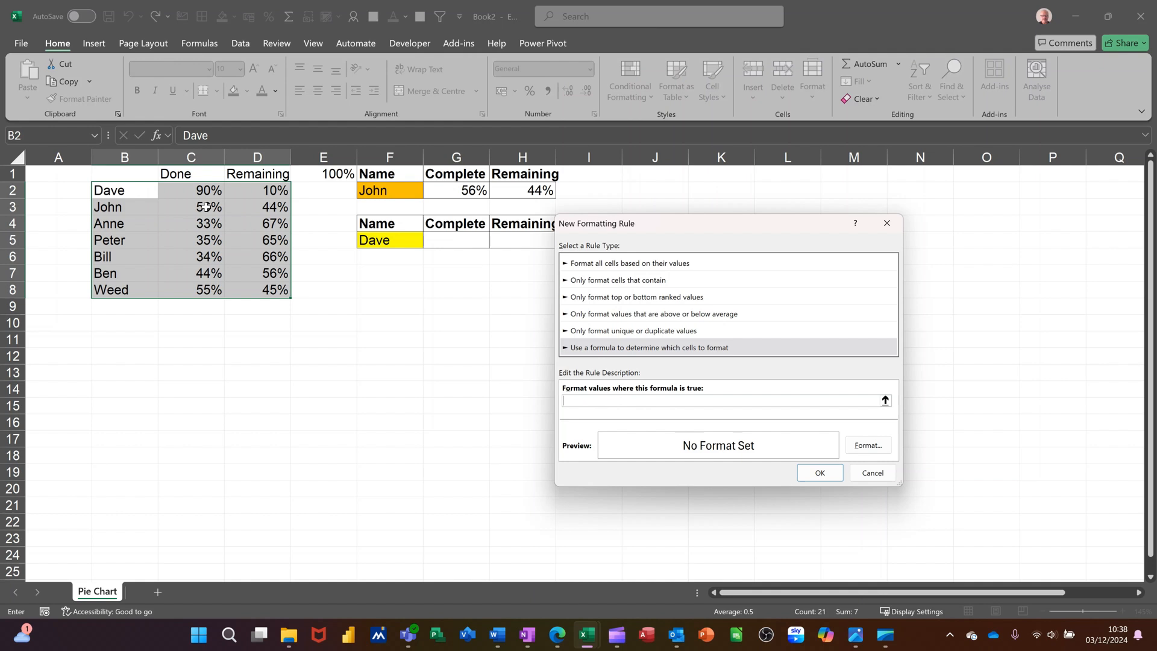
click(107, 189)
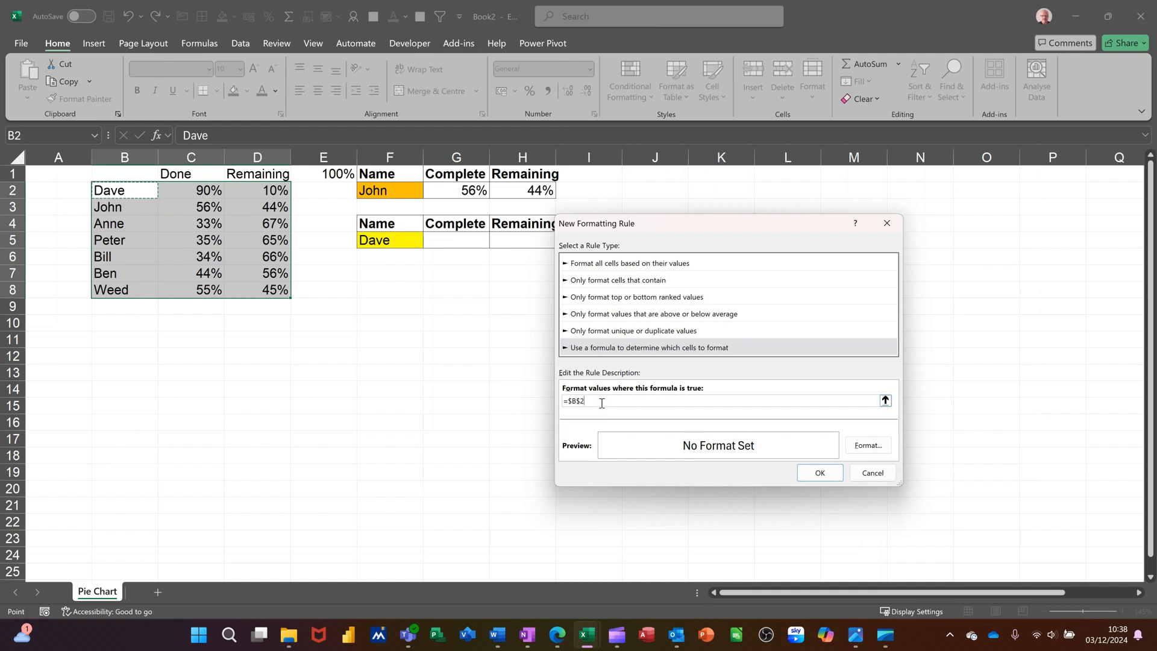
key(F4)
key(F4)
text(=)
click(386, 242)
Step: Give the formatting rule an orange background fill and apply it to the staff table
click(861, 449)
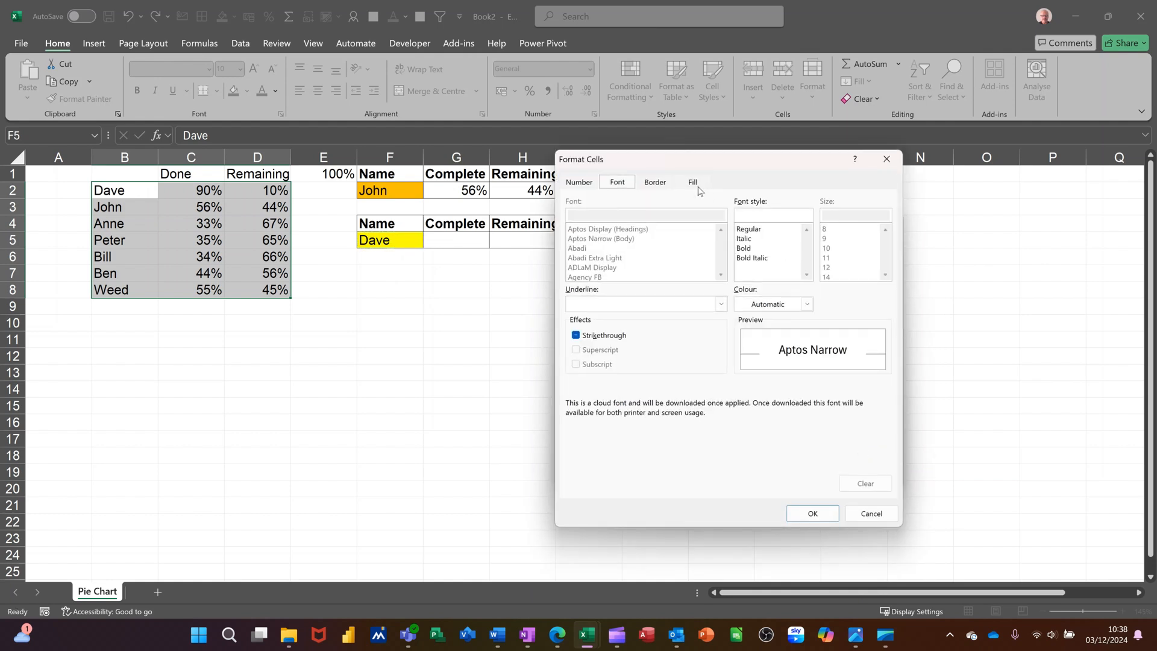
click(693, 183)
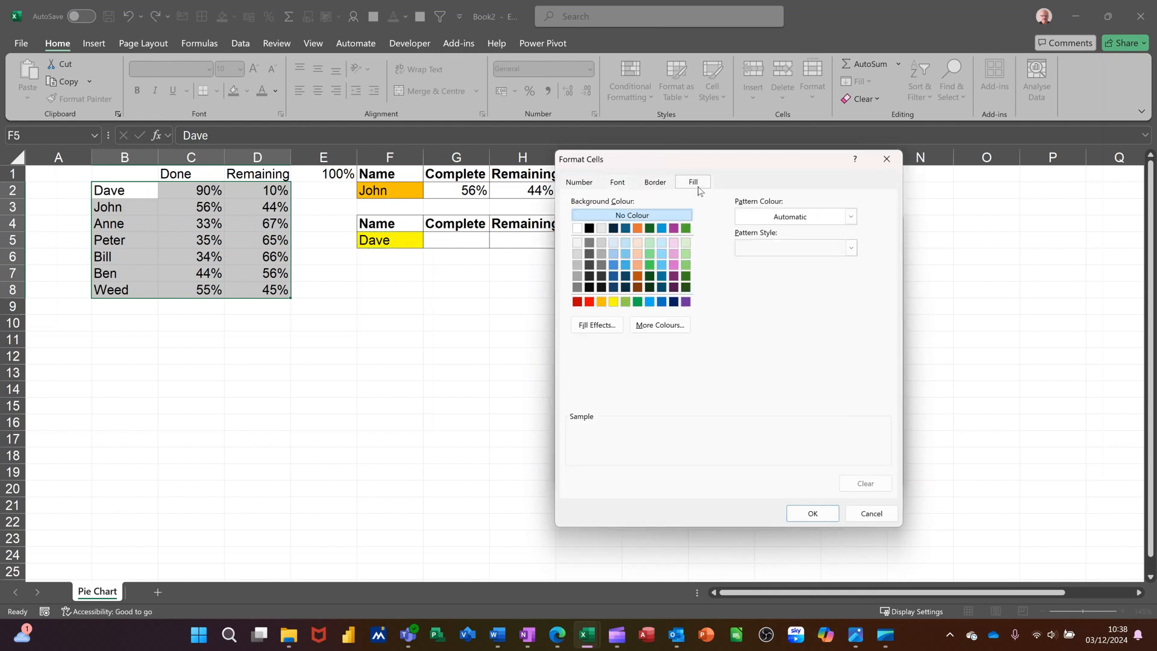
click(602, 302)
click(812, 513)
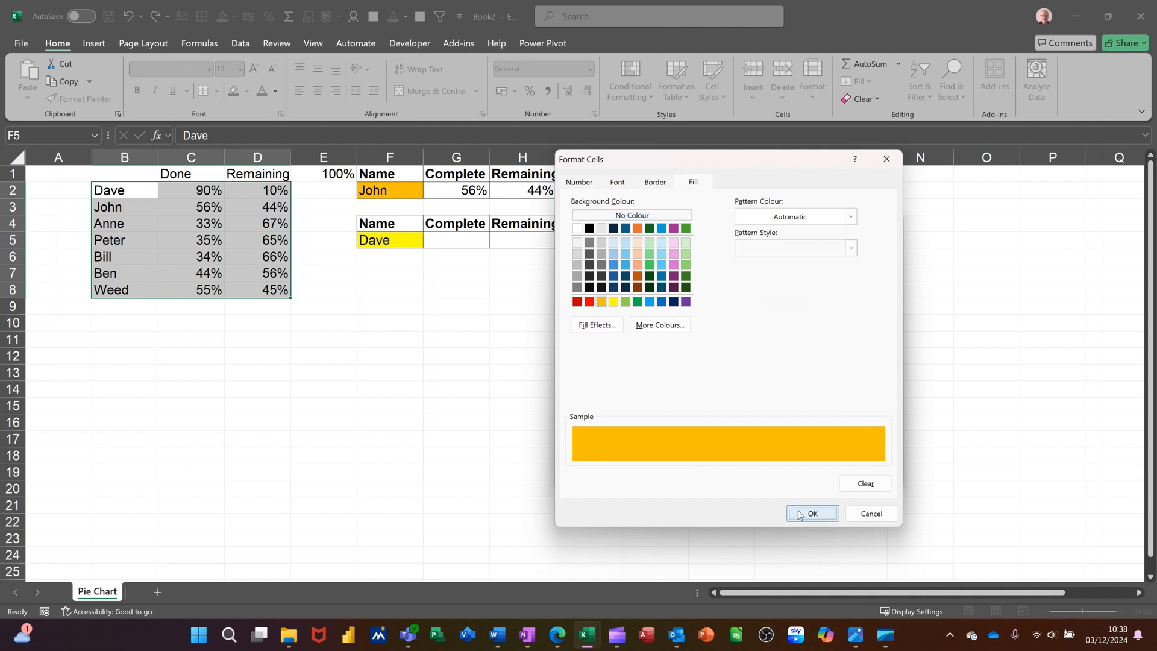
click(817, 475)
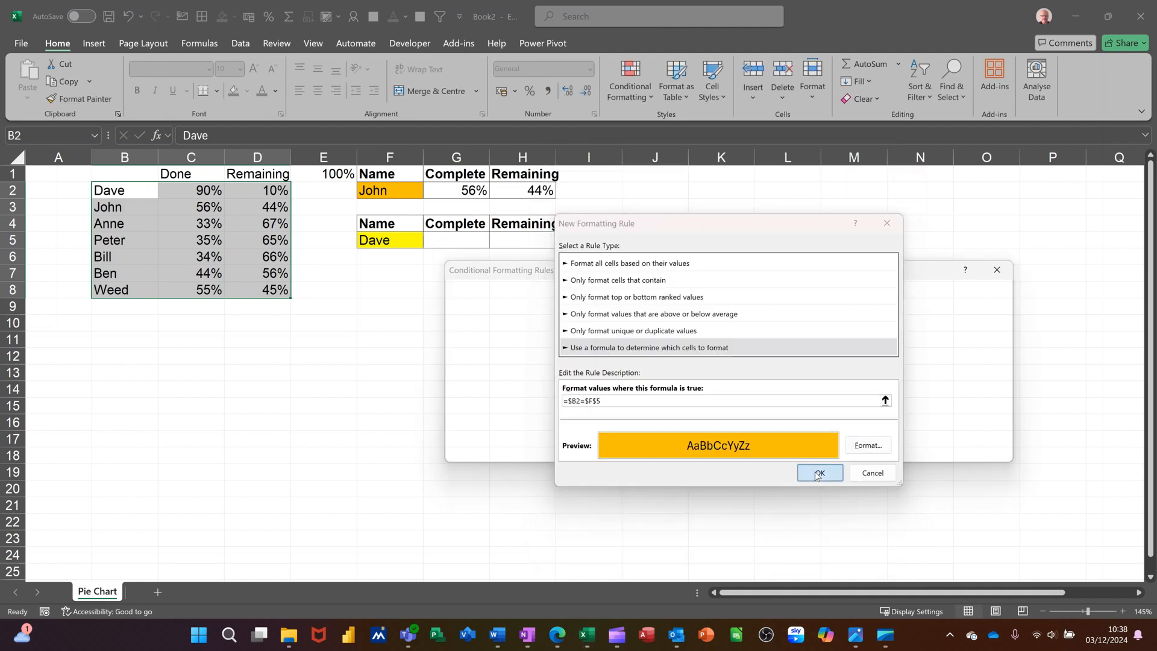
click(877, 449)
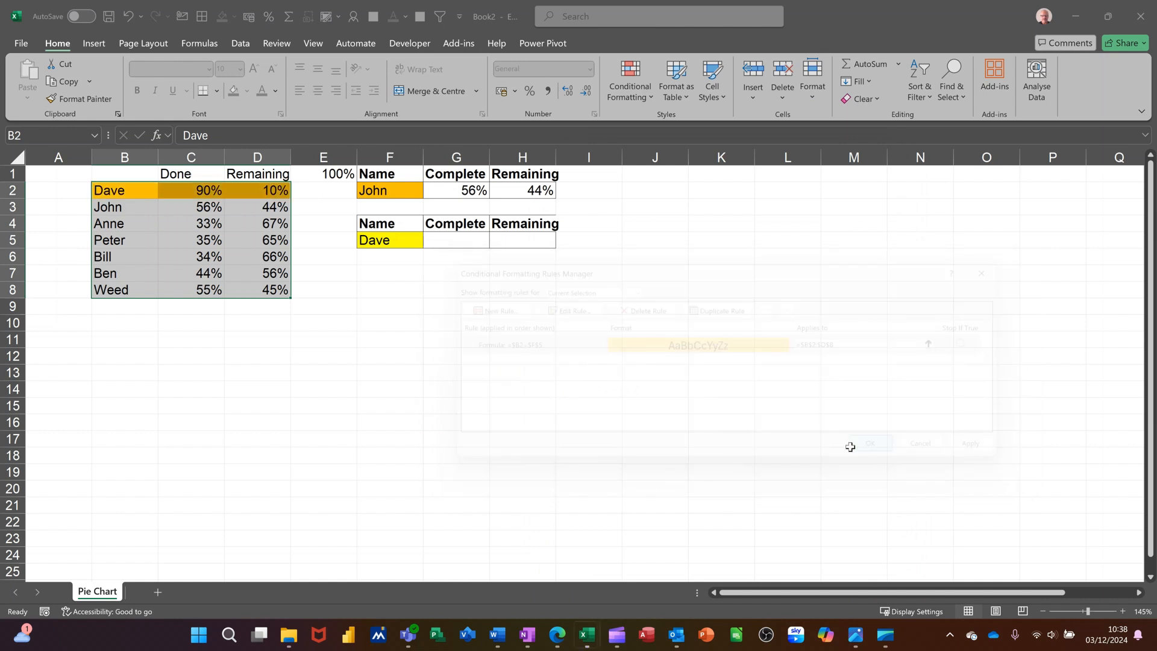
Step: Choose the fourth staff name in the F5 drop-down to test the row highlighting
click(398, 240)
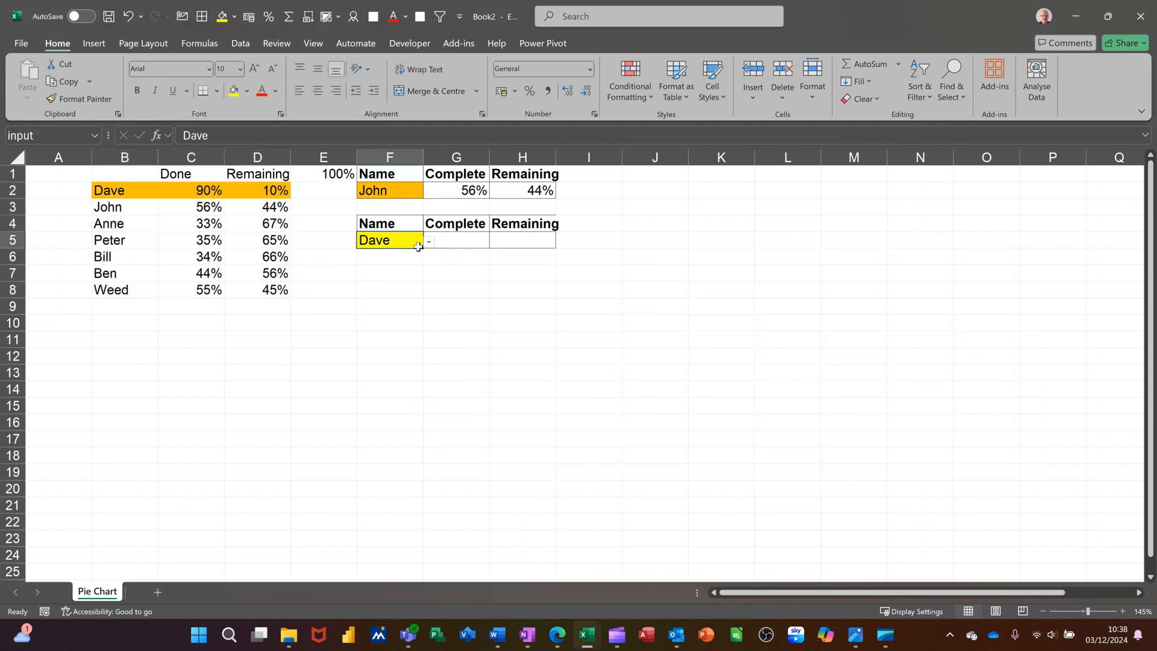
click(428, 241)
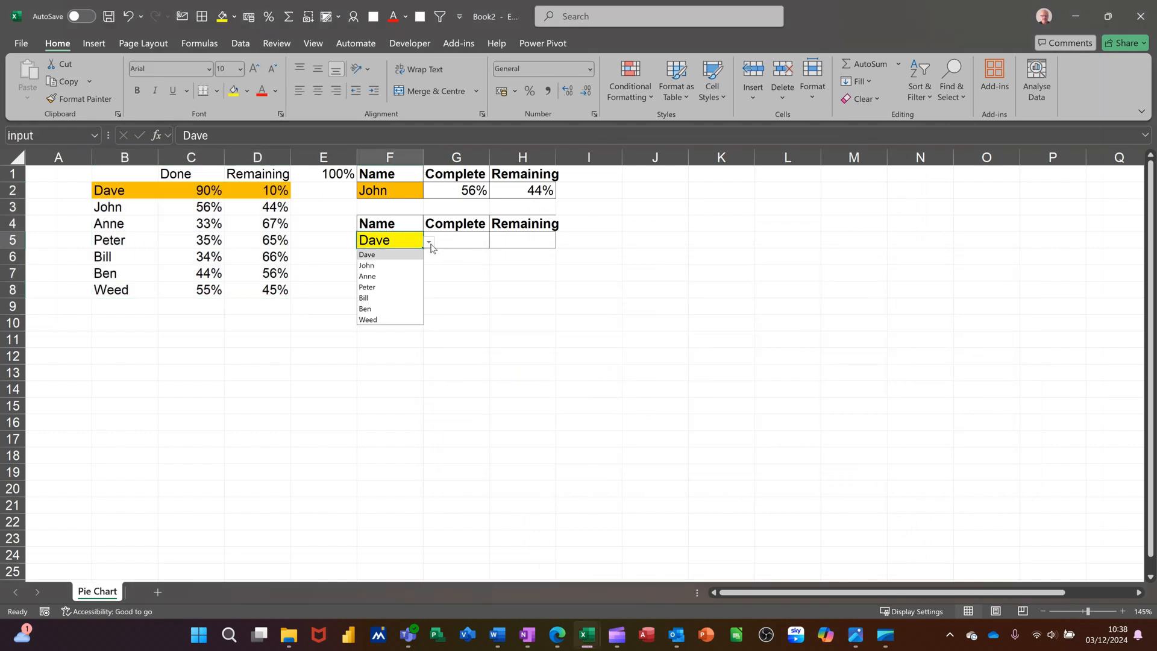
click(387, 287)
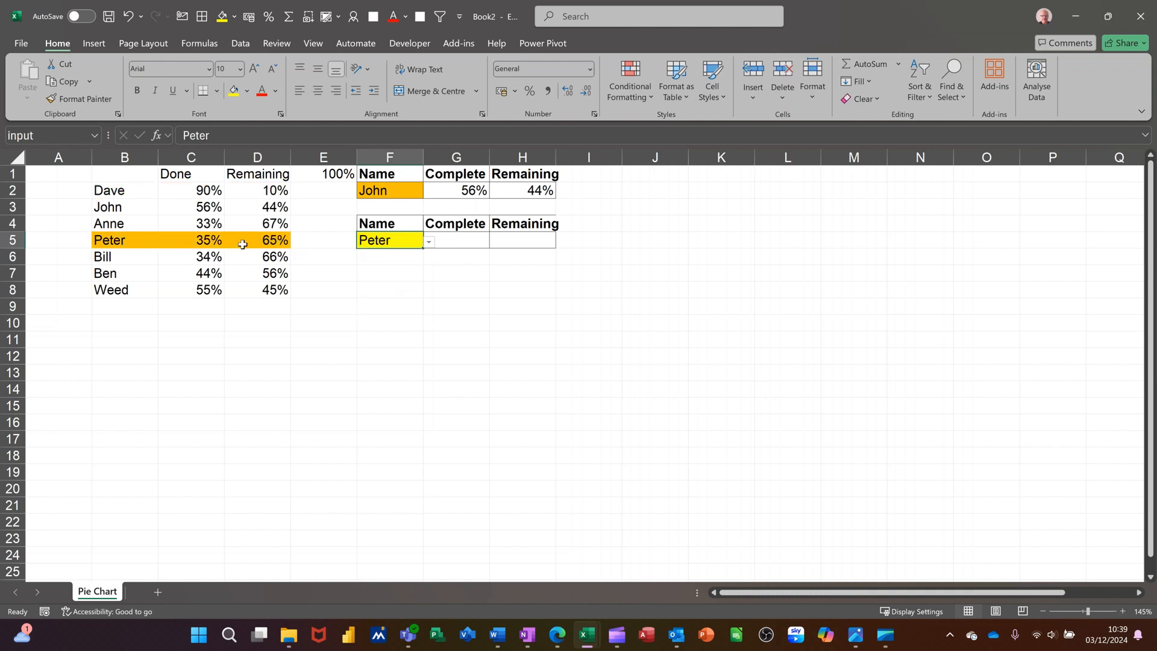
Step: Enter =VLOOKUP(input,staff,2,0) in the Complete cell G5
click(452, 239)
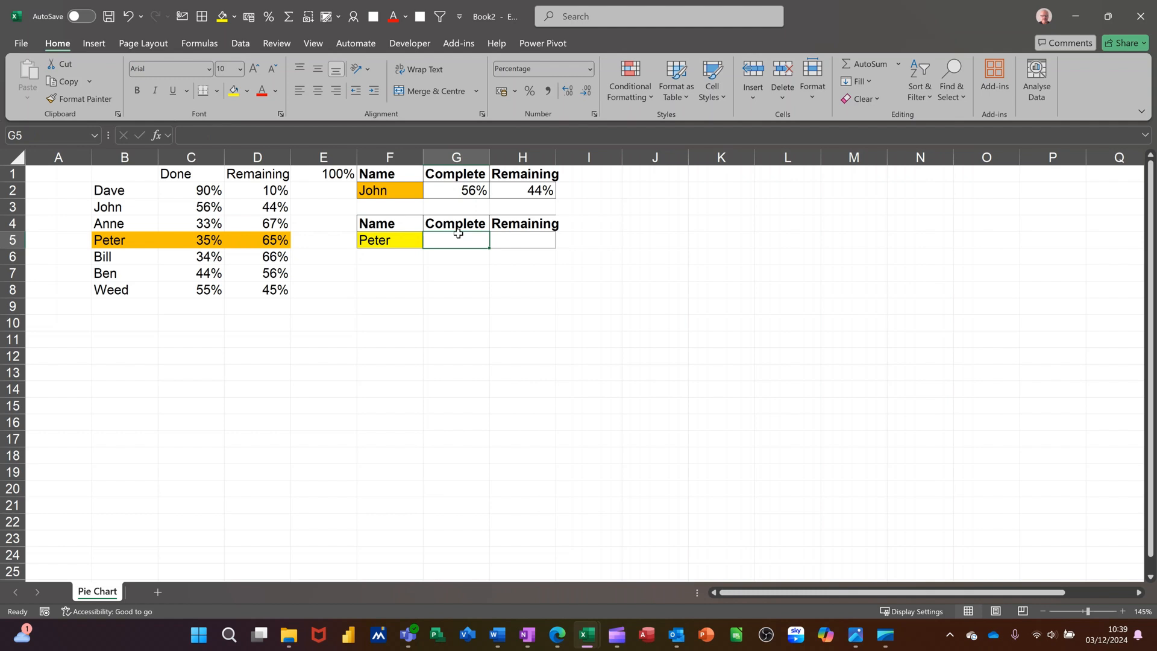
text(=vl)
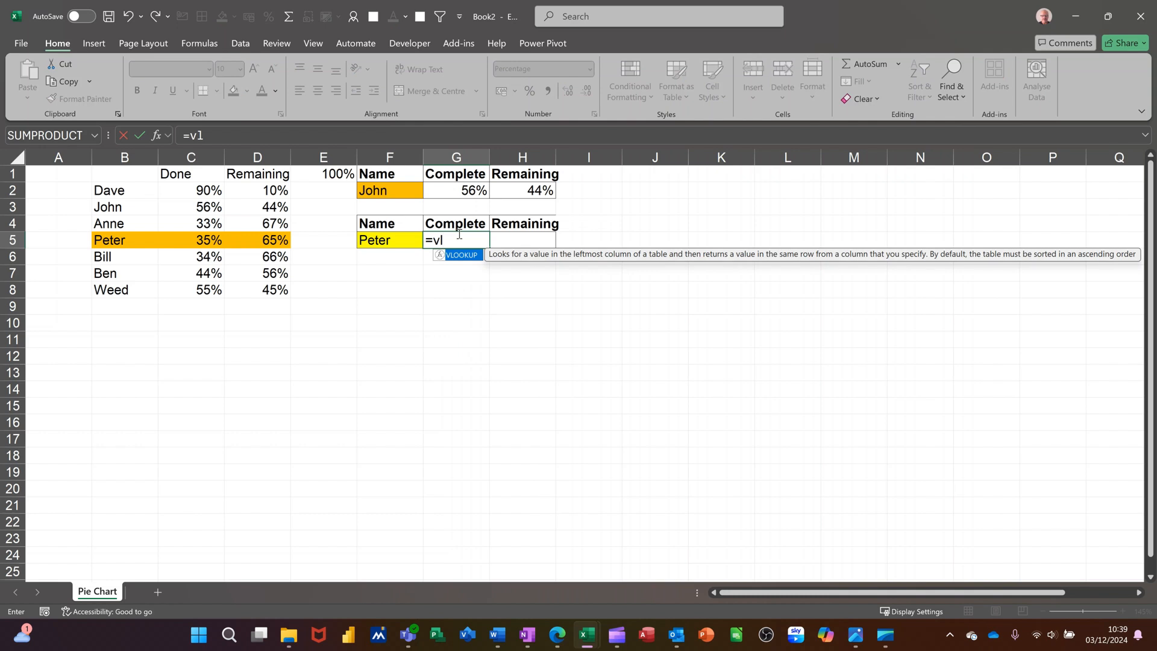
key(Tab)
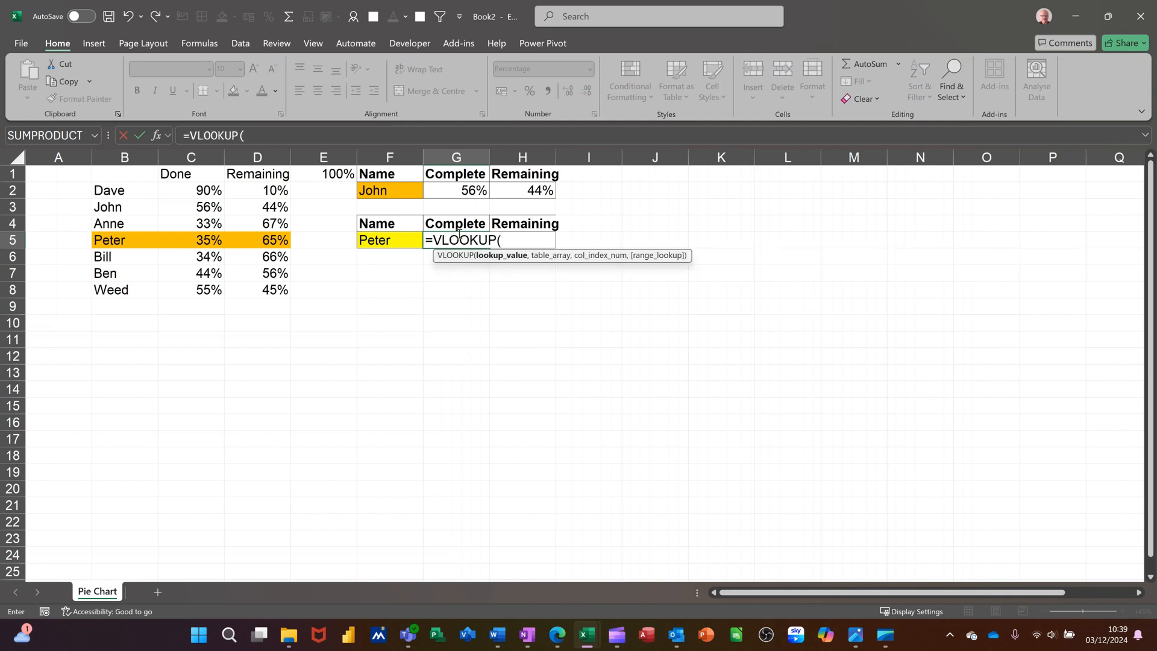
click(391, 241)
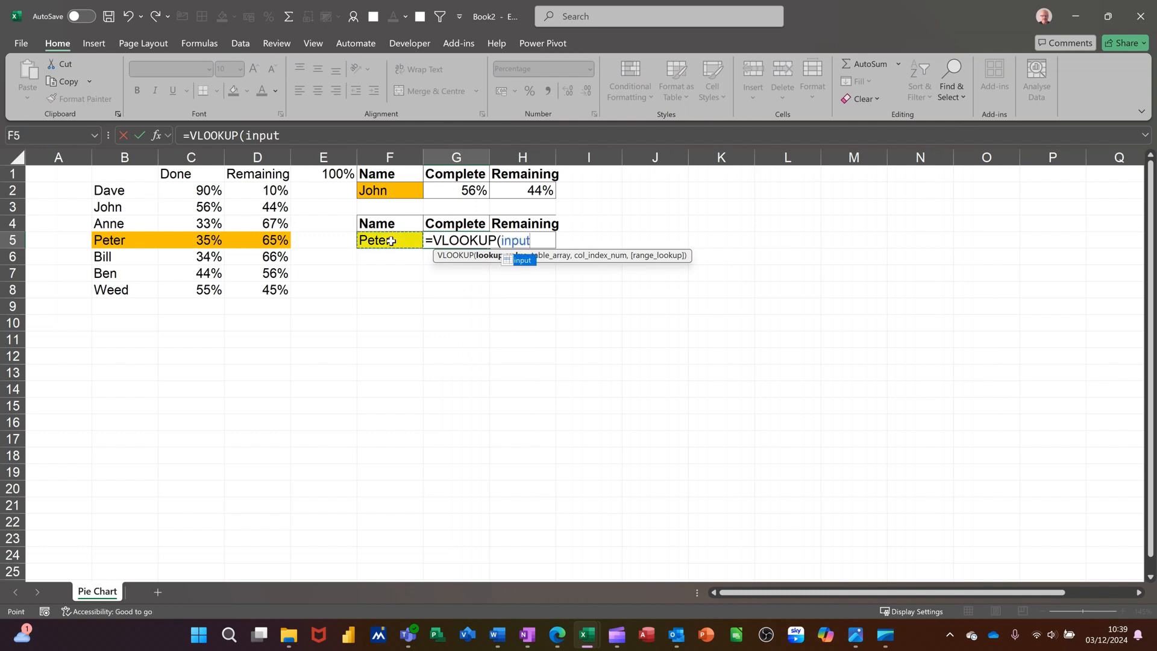
text(,)
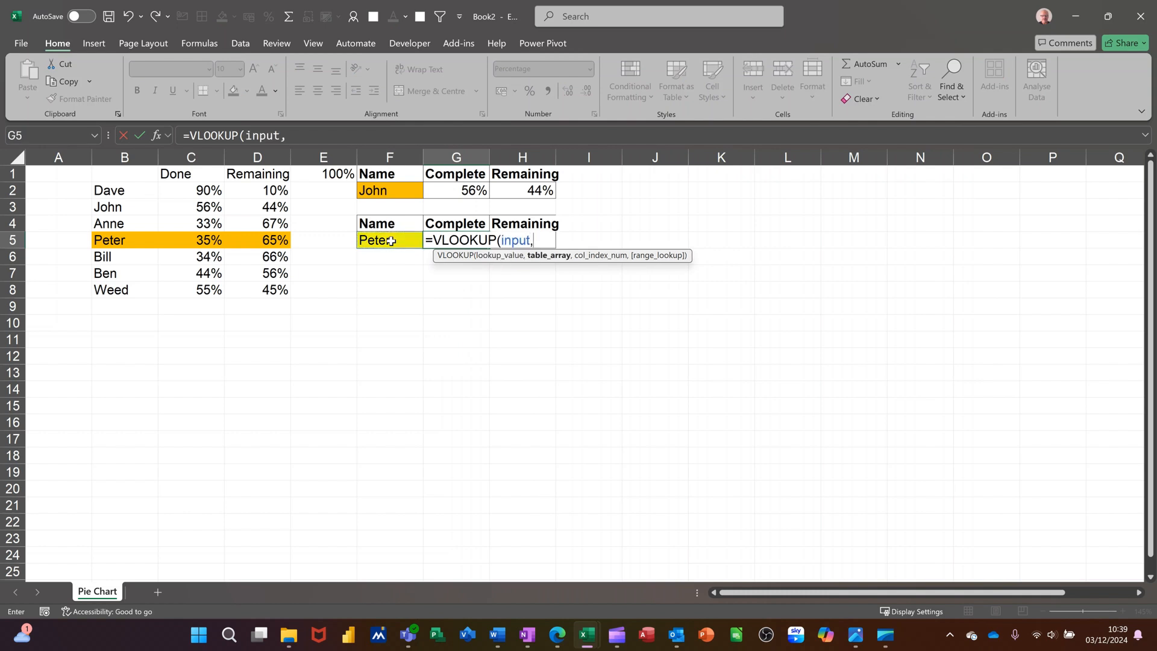
text(staff,)
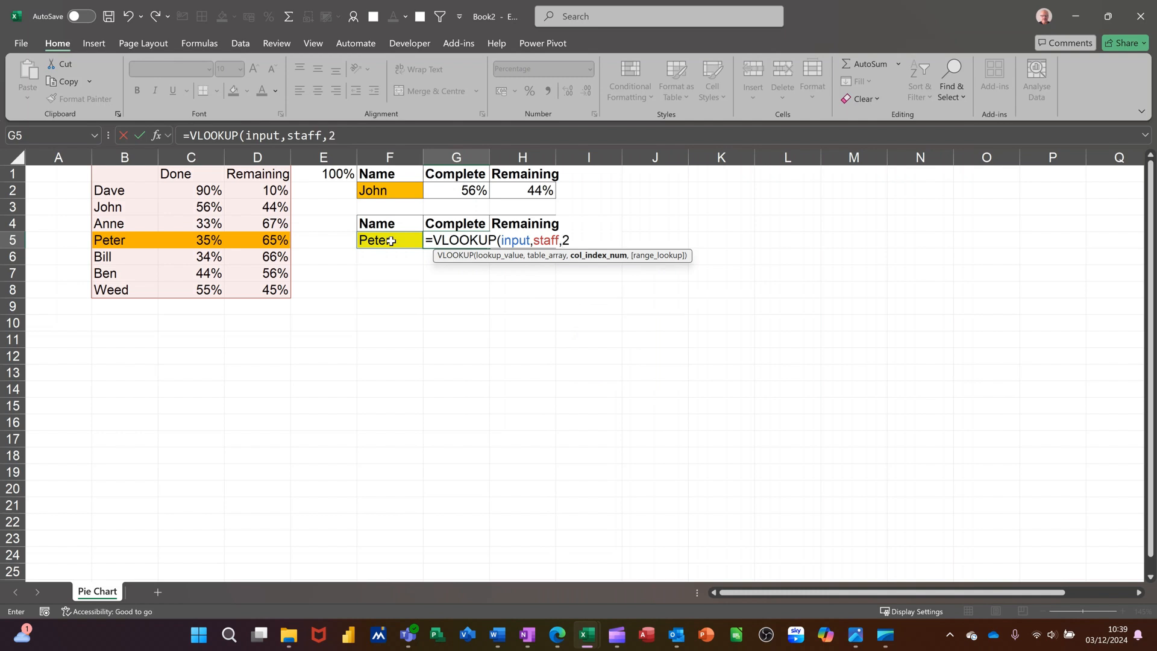
text(2,)
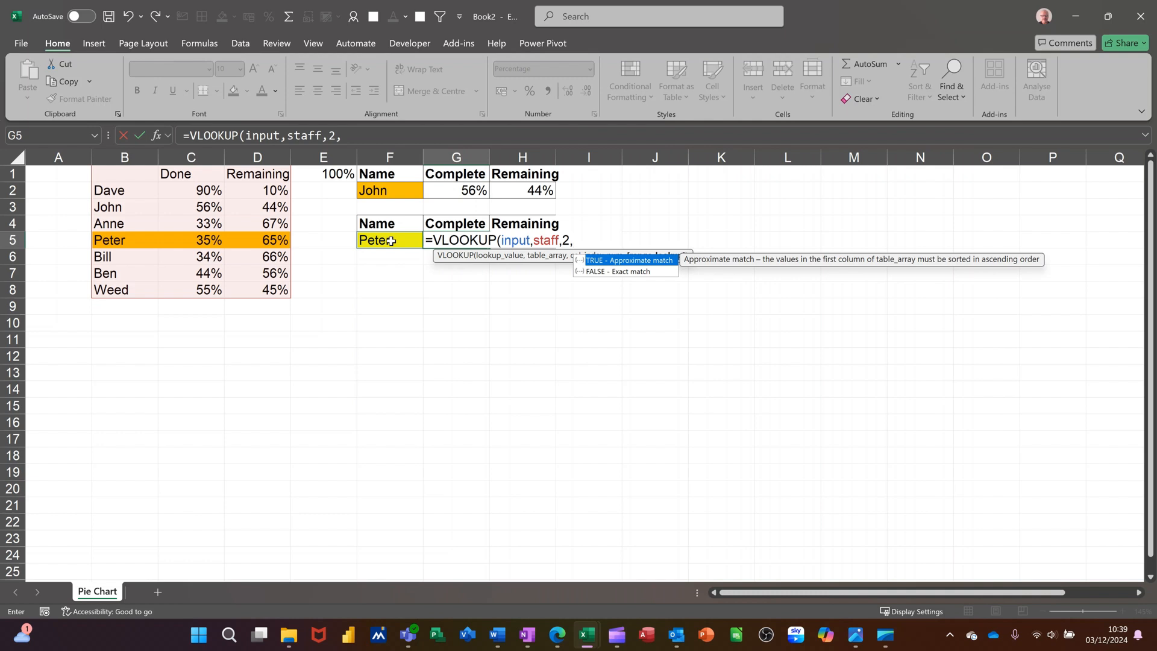
text(0))
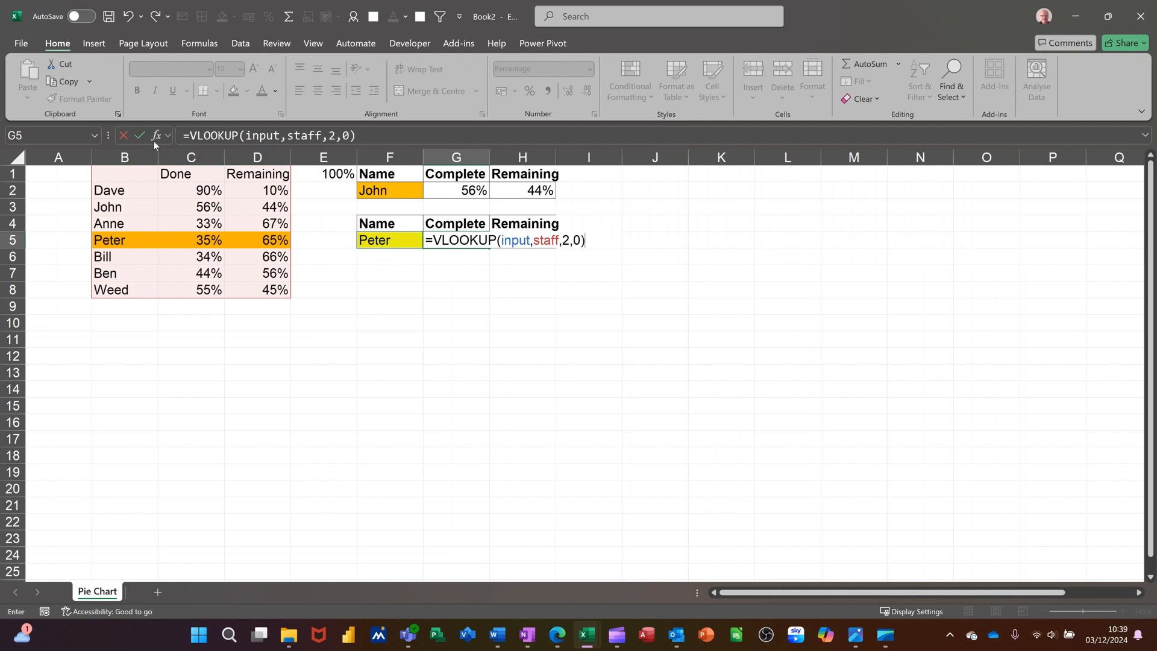
click(137, 136)
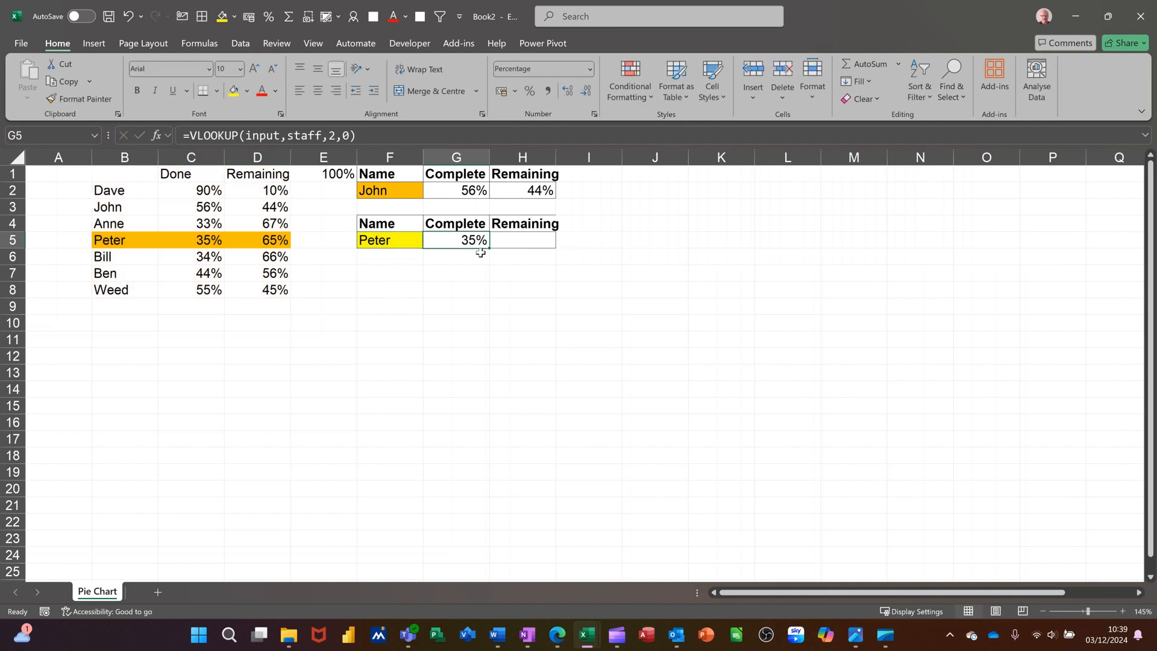
Step: Copy the lookup formula from G5 across to the Remaining cell H5
key(Right)
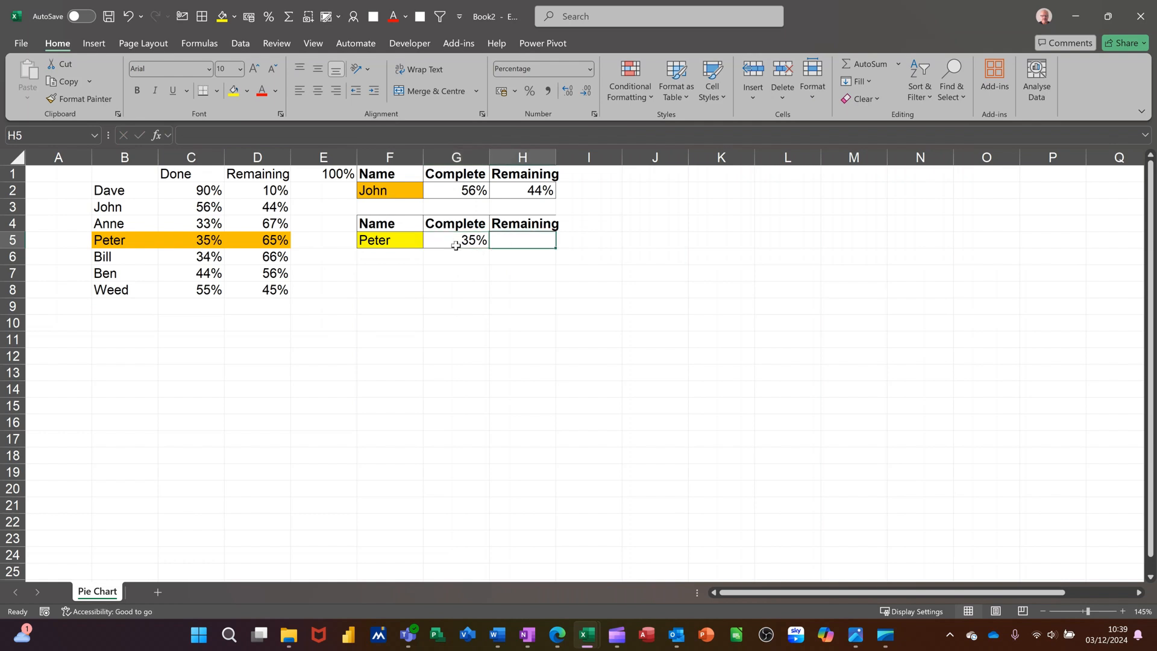
click(455, 242)
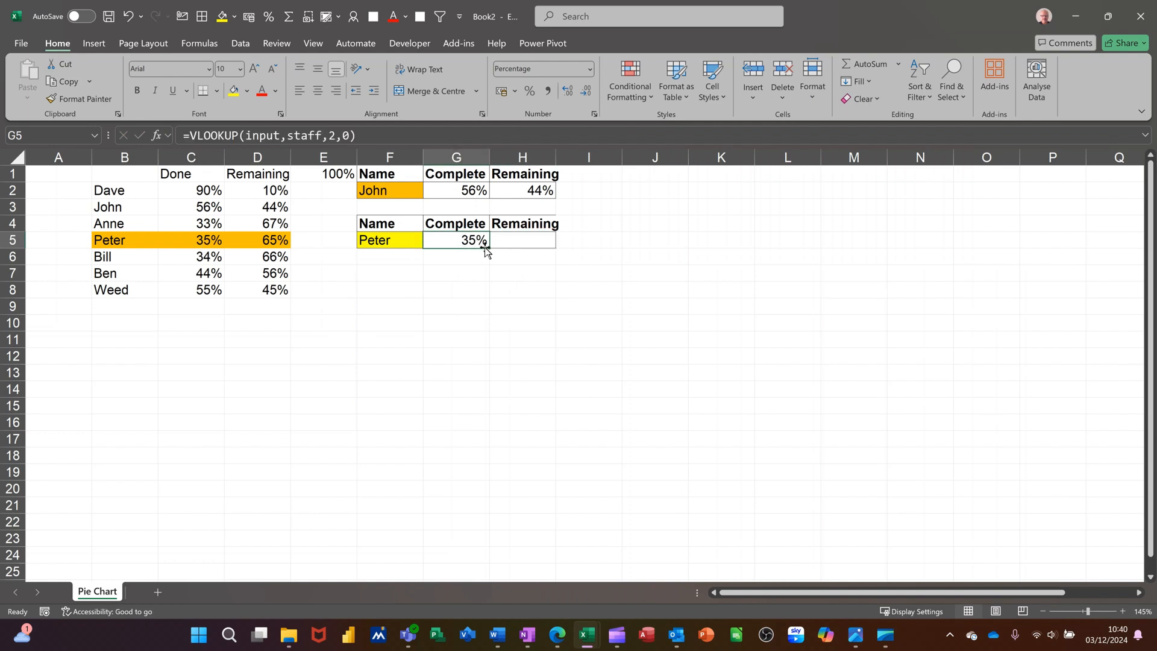
drag(487, 247, 544, 246)
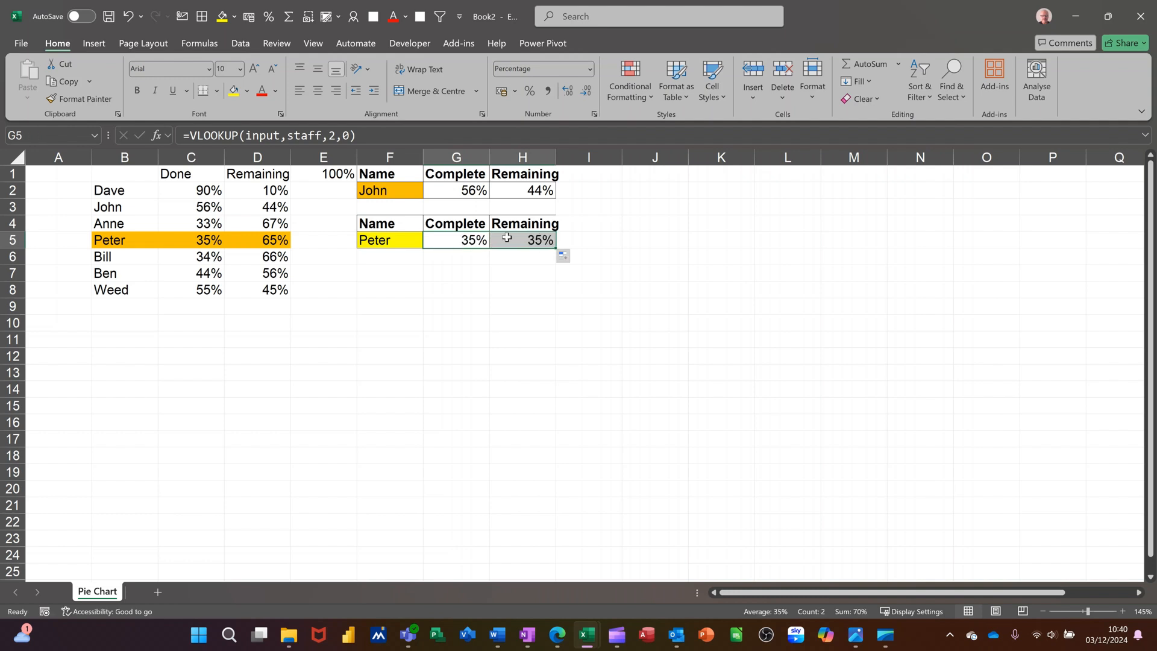
Step: Change the column index of the lookup formula in H5 to 3, giving =VLOOKUP(input,staff,3,0)
click(526, 237)
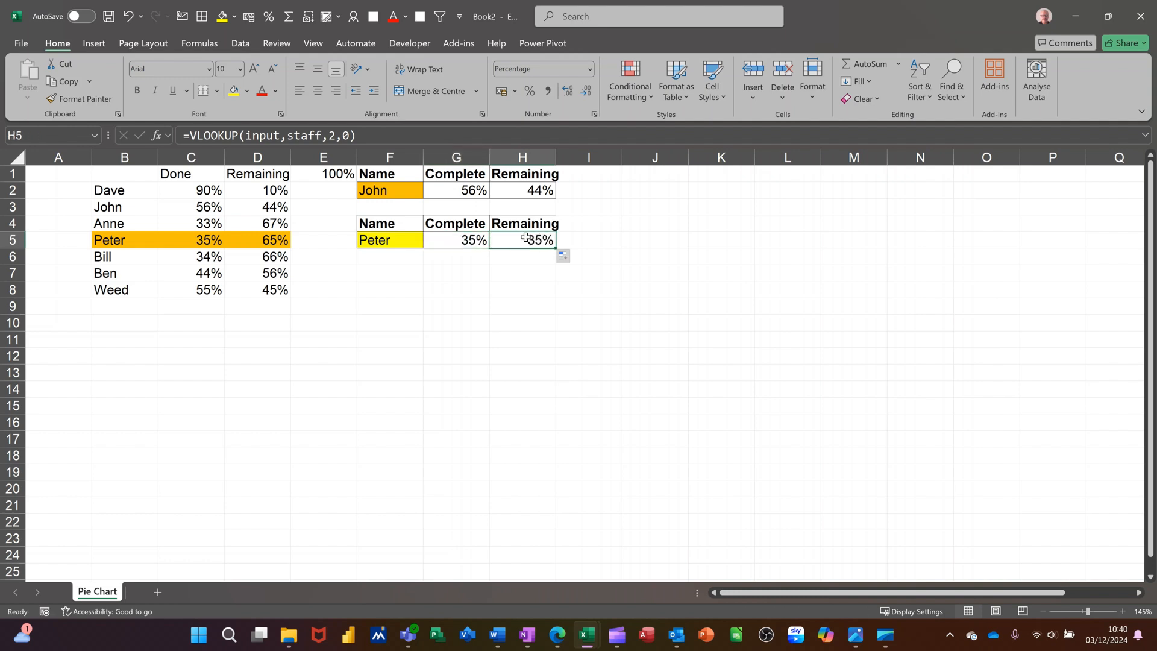
click(329, 140)
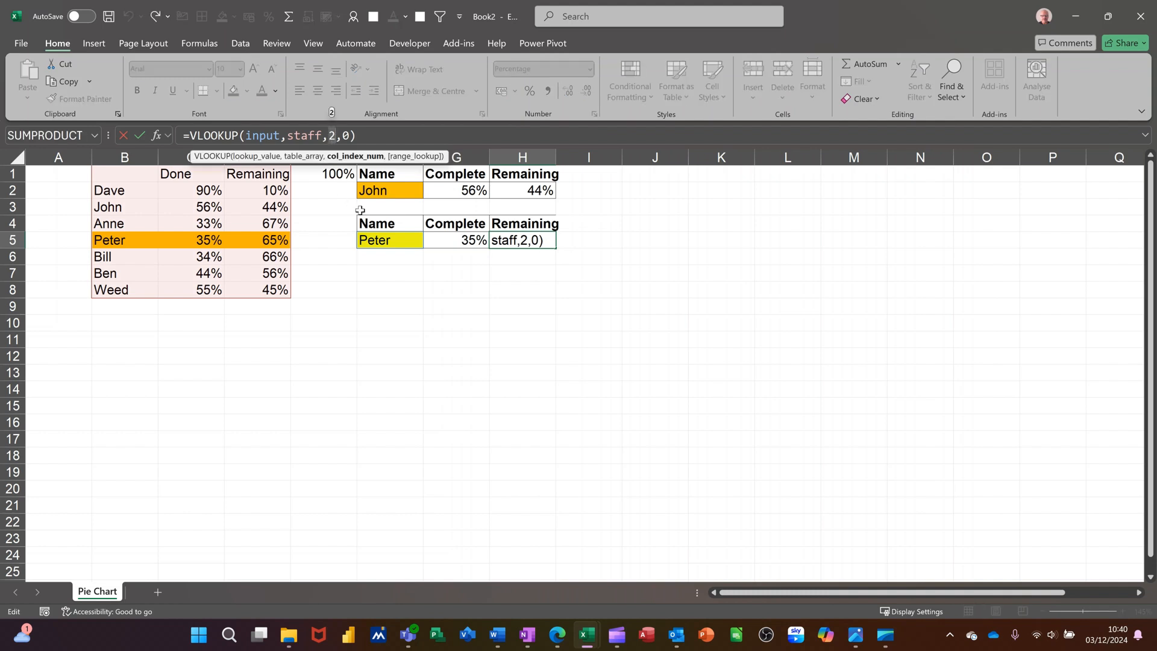
text(3)
click(140, 135)
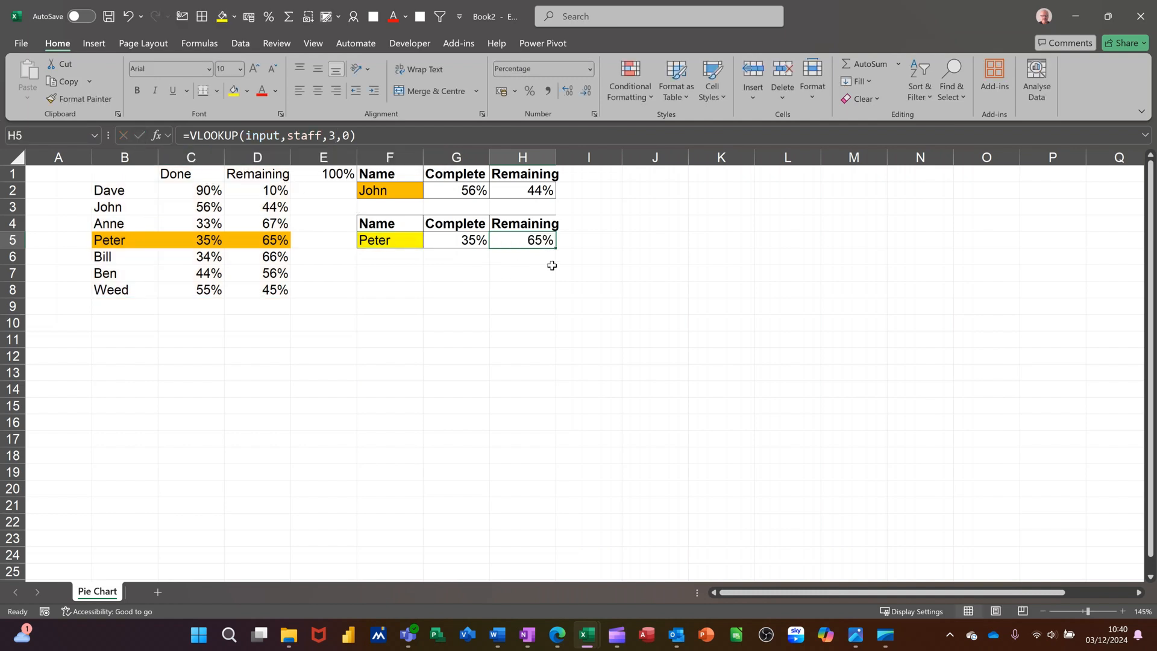
Step: Clear the lookup formulas from the Complete and Remaining cells G5:H5
click(469, 242)
drag(468, 242, 517, 243)
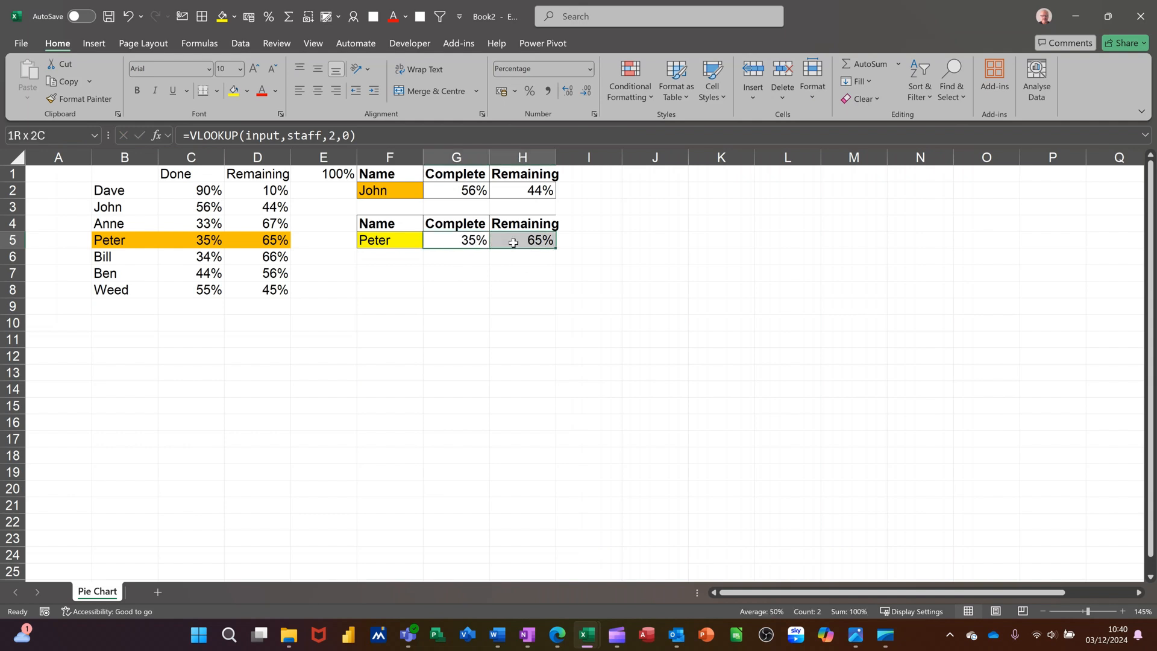
key(Delete)
Step: Enter =XLOOKUP(input,B2:B8,C2:D8) in G5 to return both the Complete and Remaining percentages
click(441, 241)
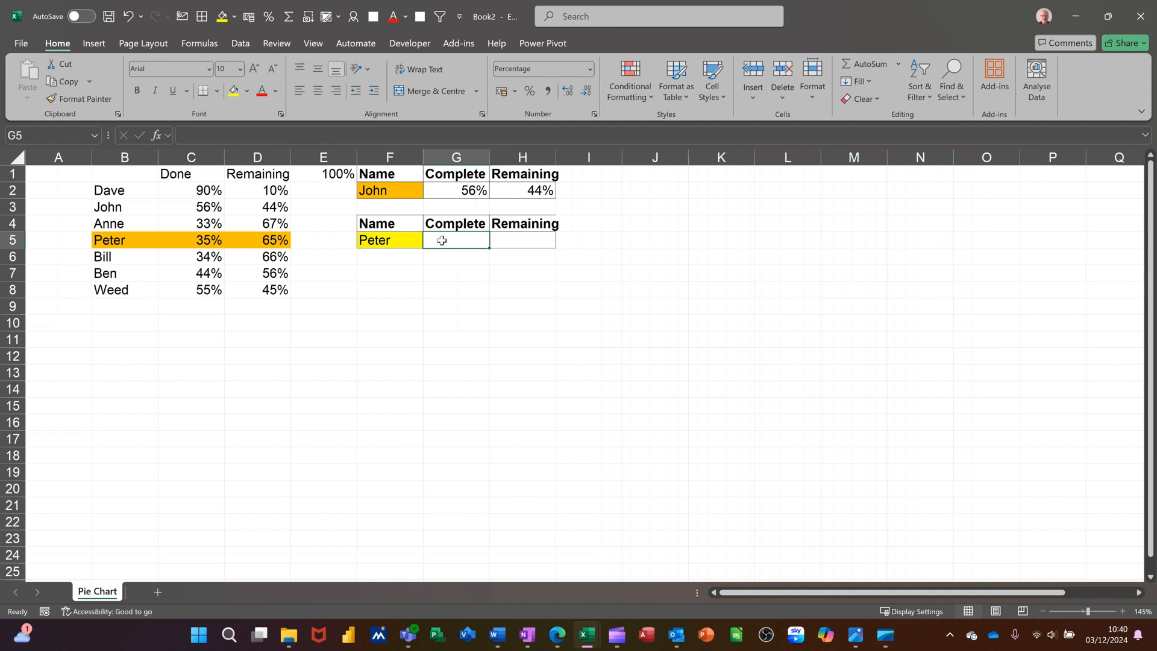
text(=xl)
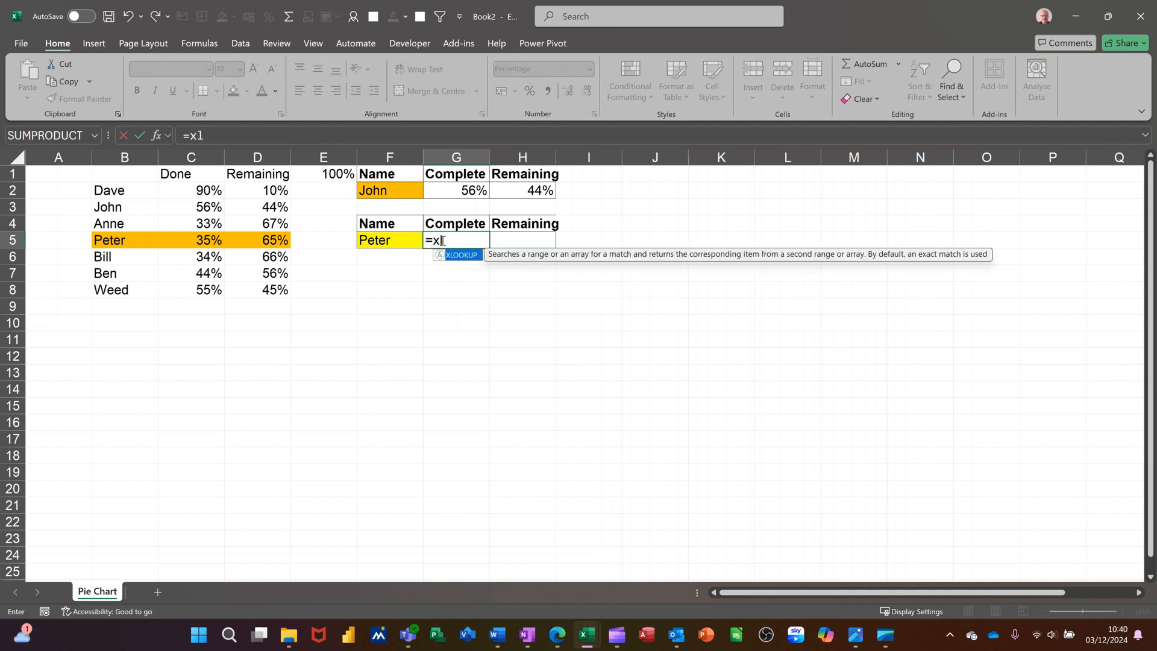
key(Tab)
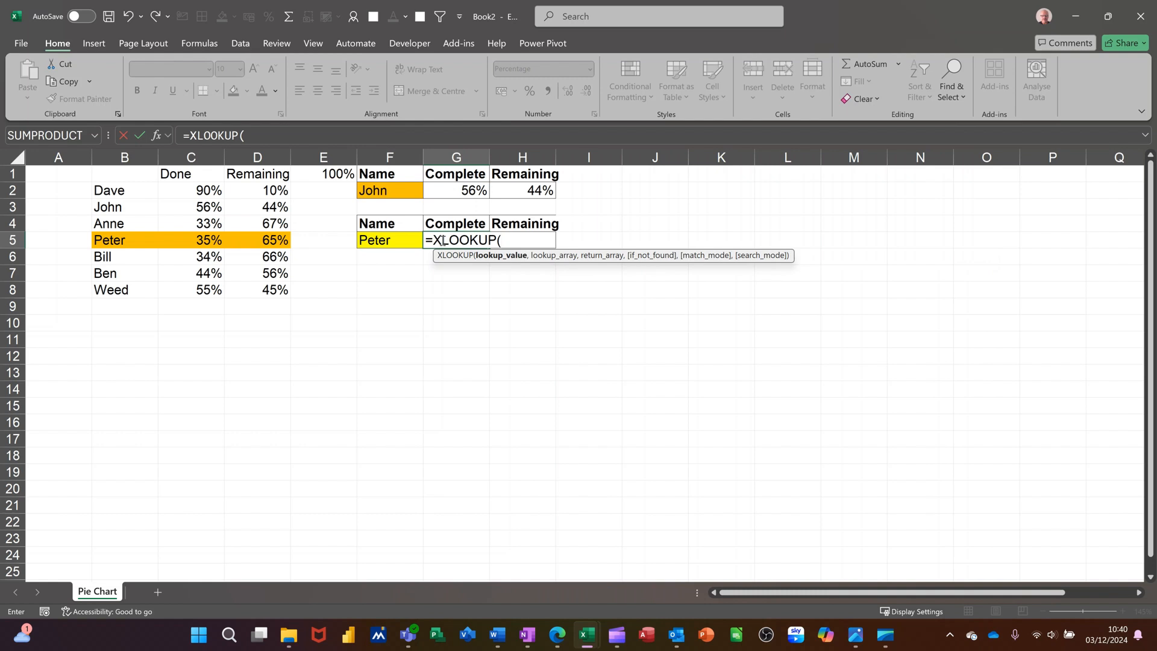
click(391, 240)
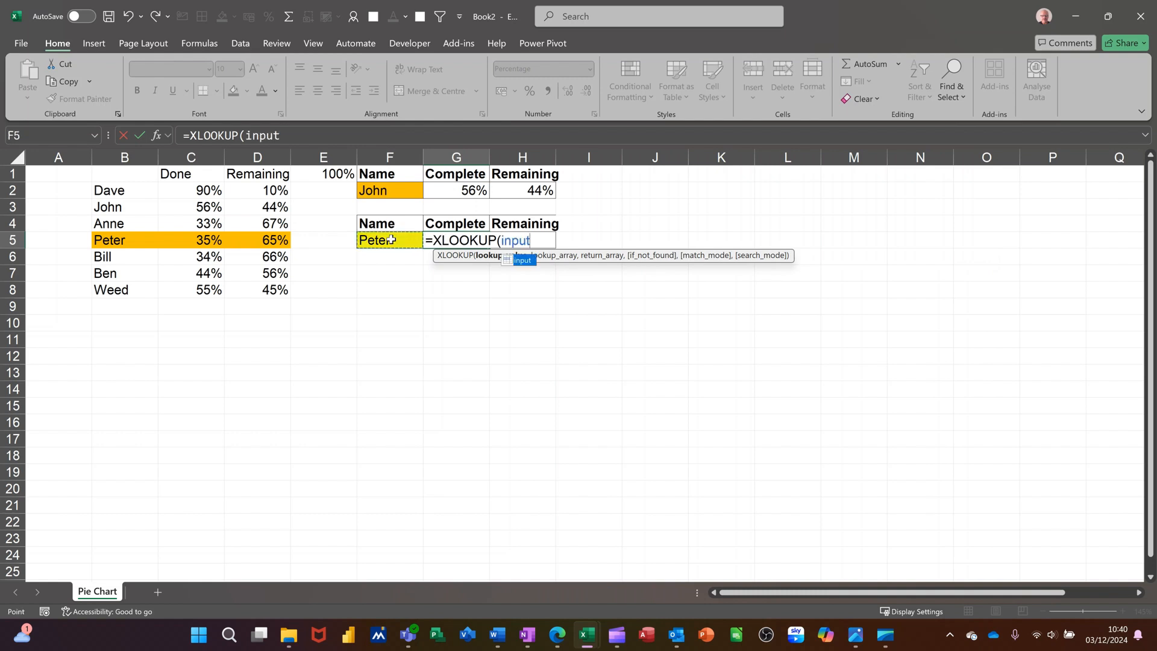
text(,)
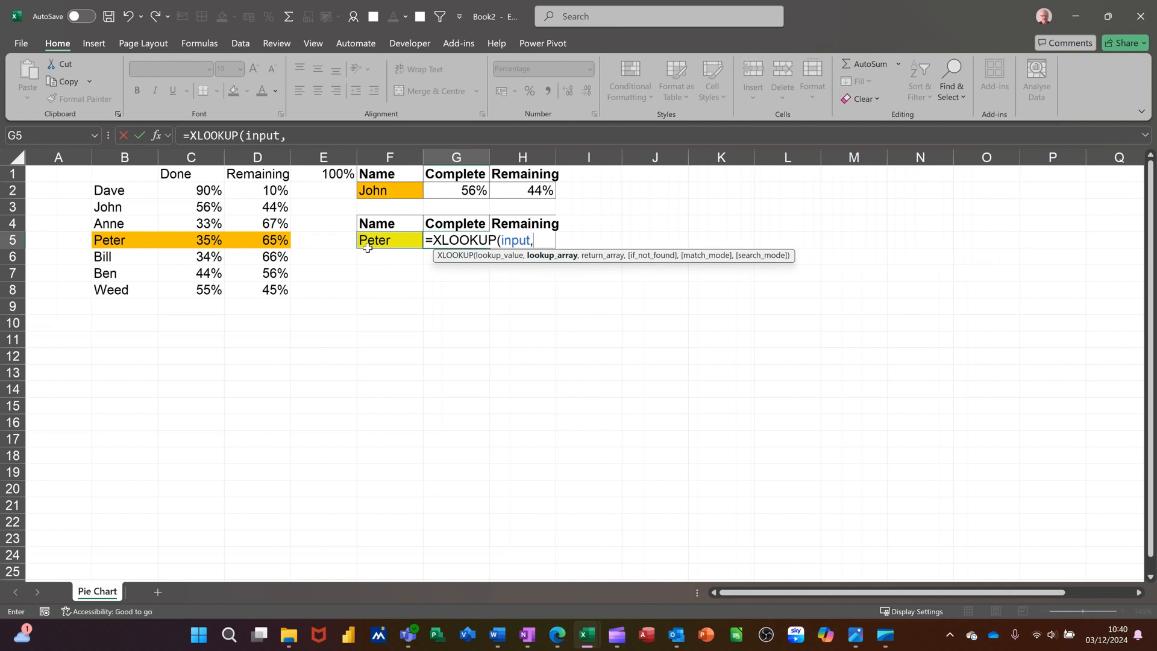
drag(121, 199, 129, 285)
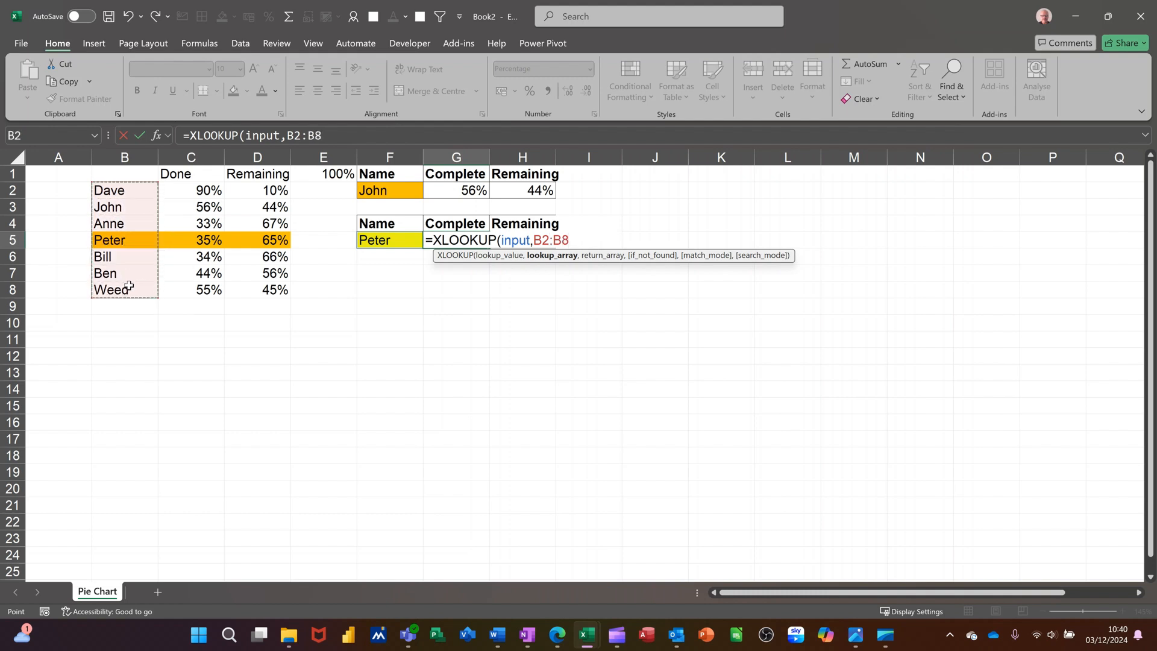
text(,)
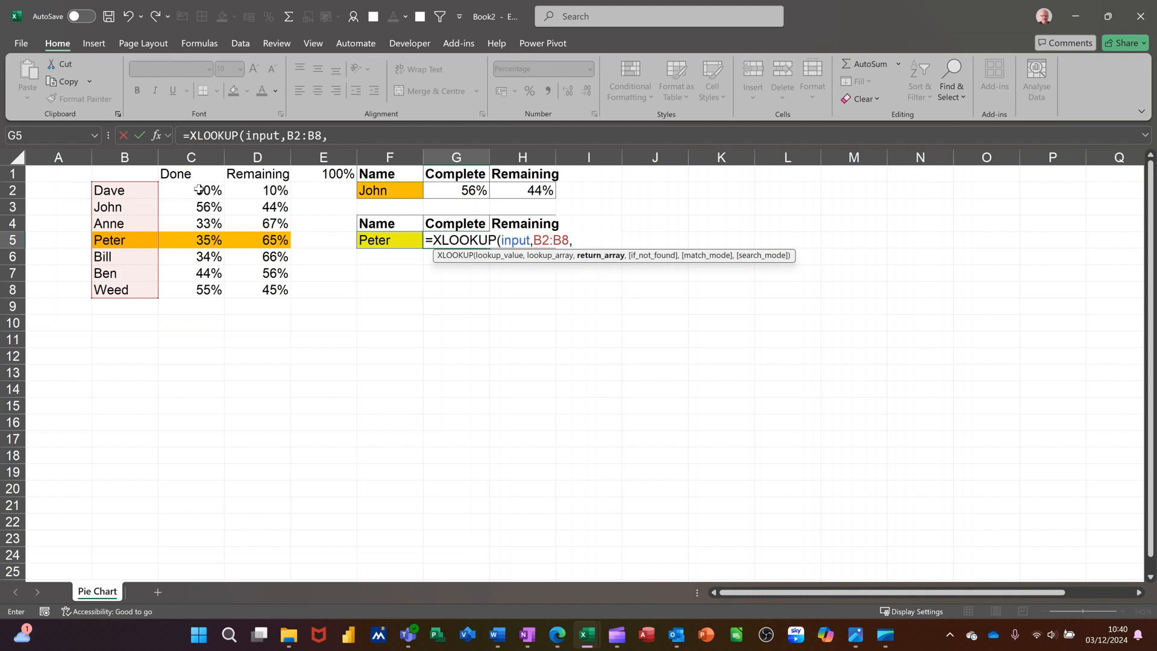
drag(197, 189, 259, 284)
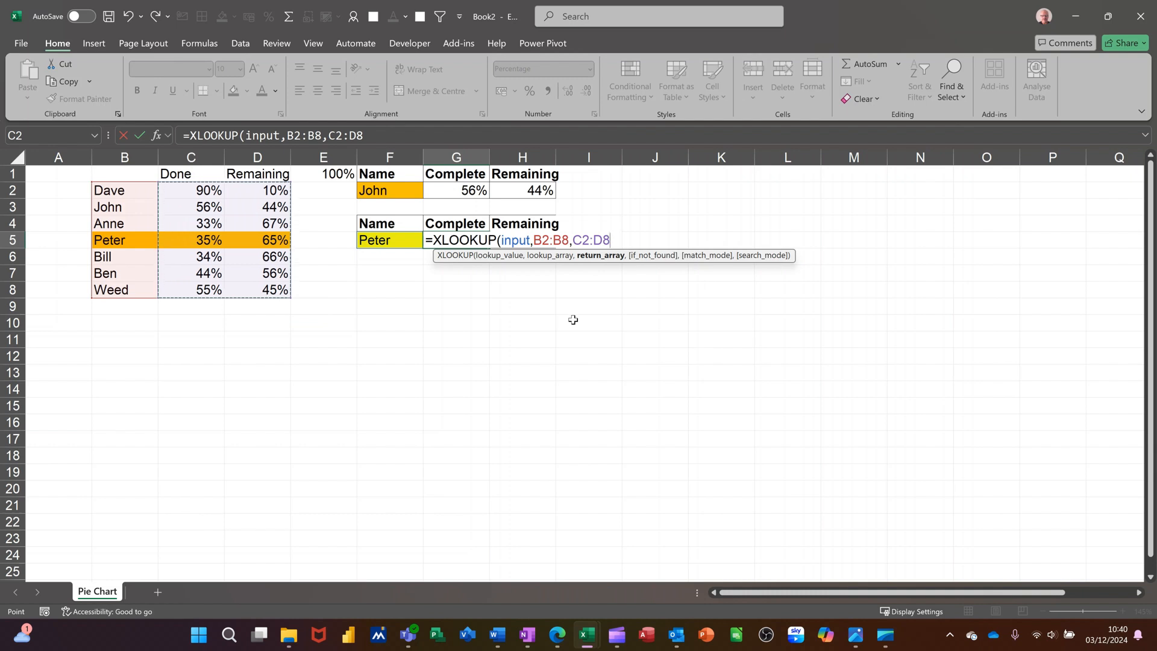
text())
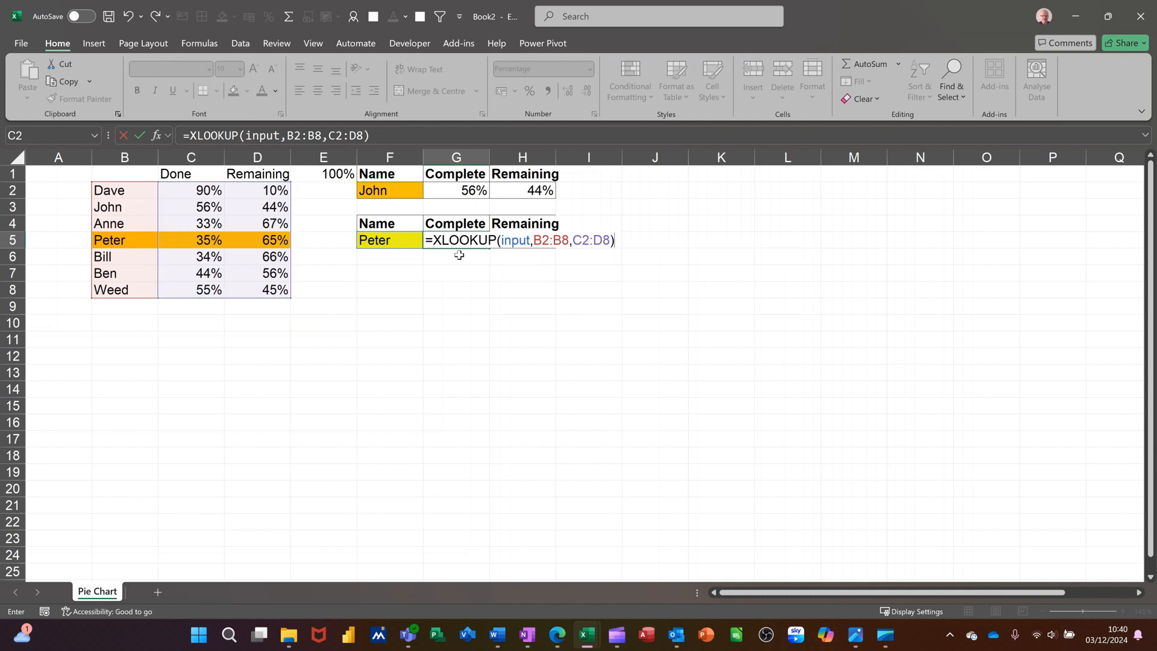
click(138, 138)
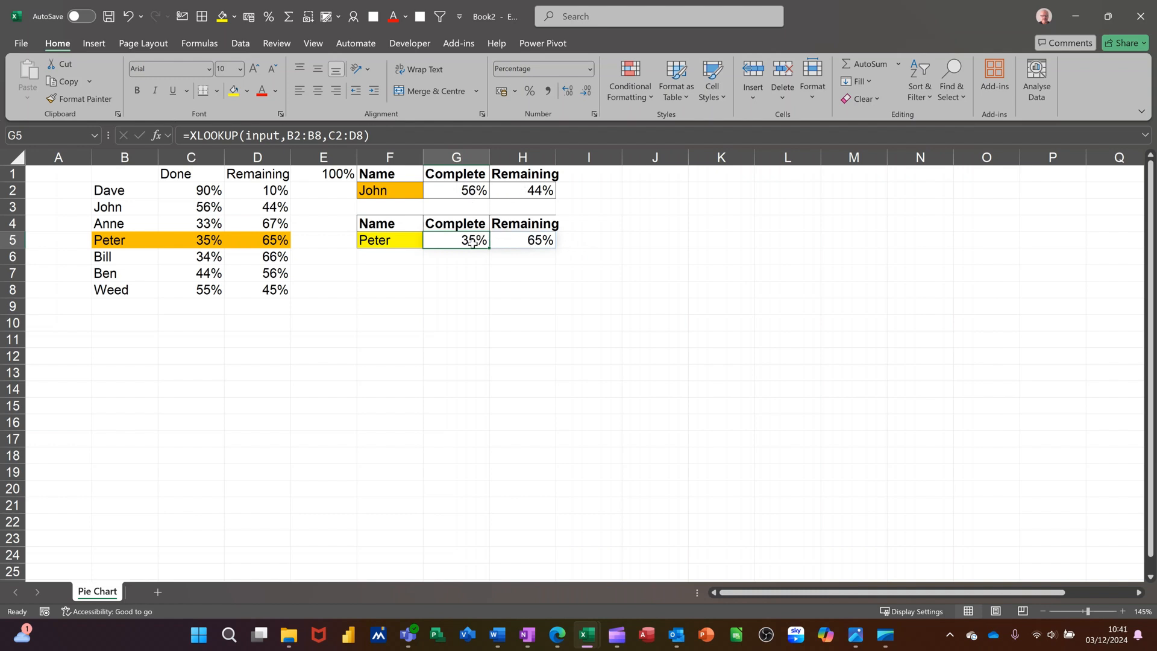
Step: Insert a doughnut chart from F4:H5 and shrink it so it sits below the lookup table
mouse_move(378, 227)
mouse_down()
mouse_move(516, 250)
mouse_move(536, 240)
mouse_up()
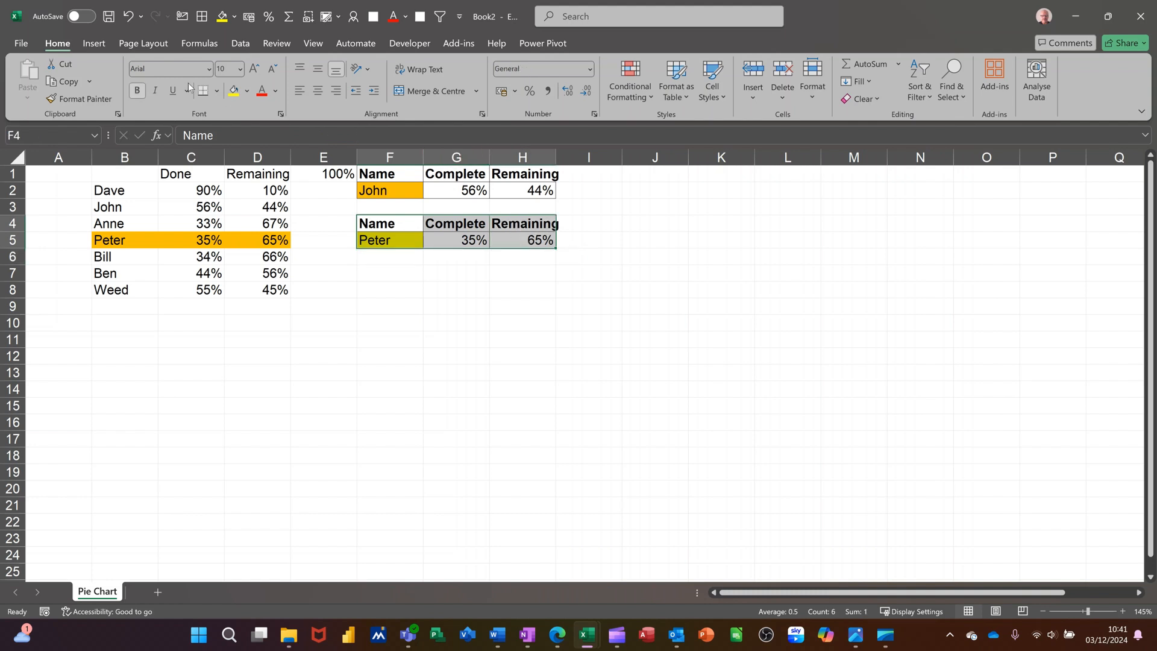
click(96, 44)
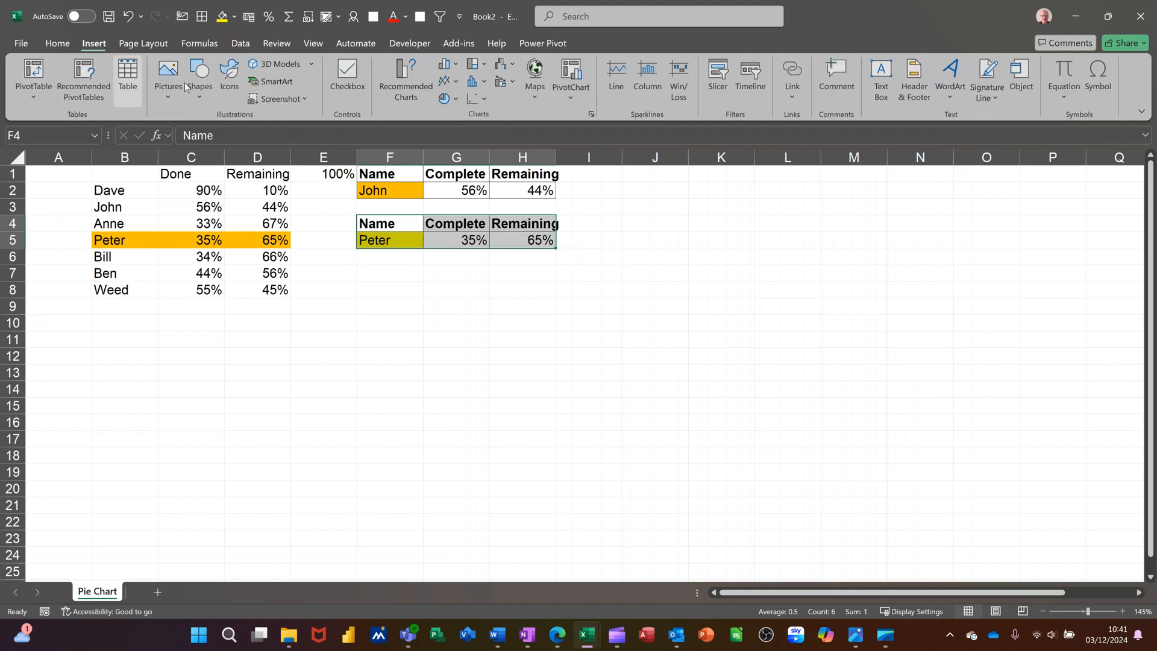
click(456, 99)
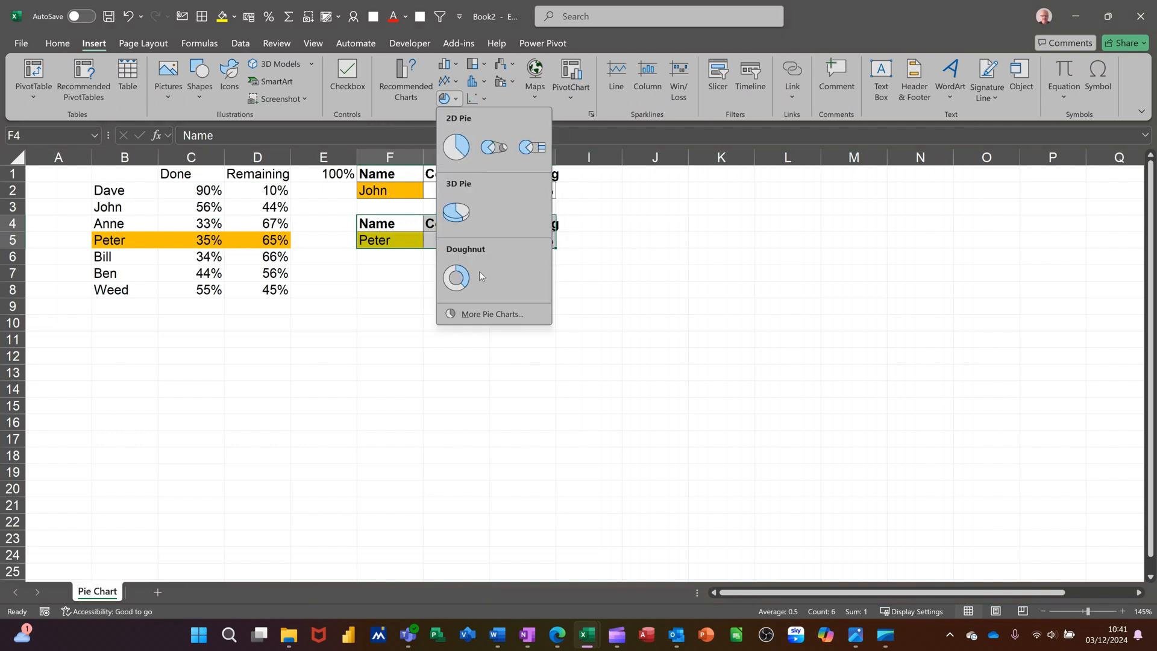
click(458, 277)
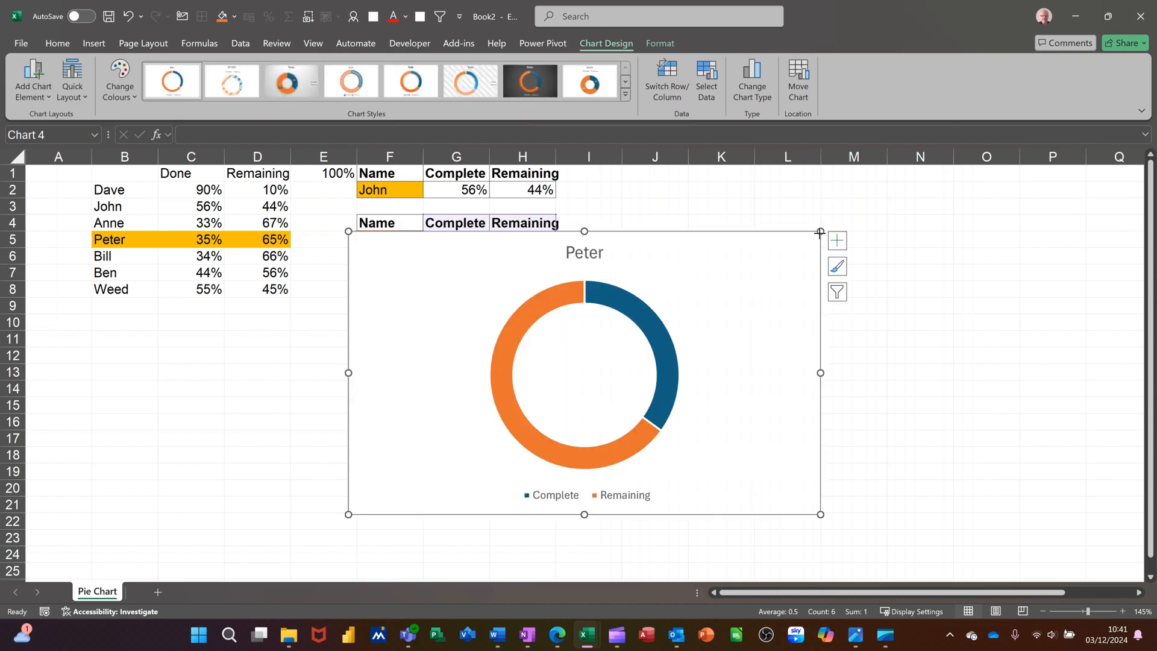
drag(820, 232, 747, 273)
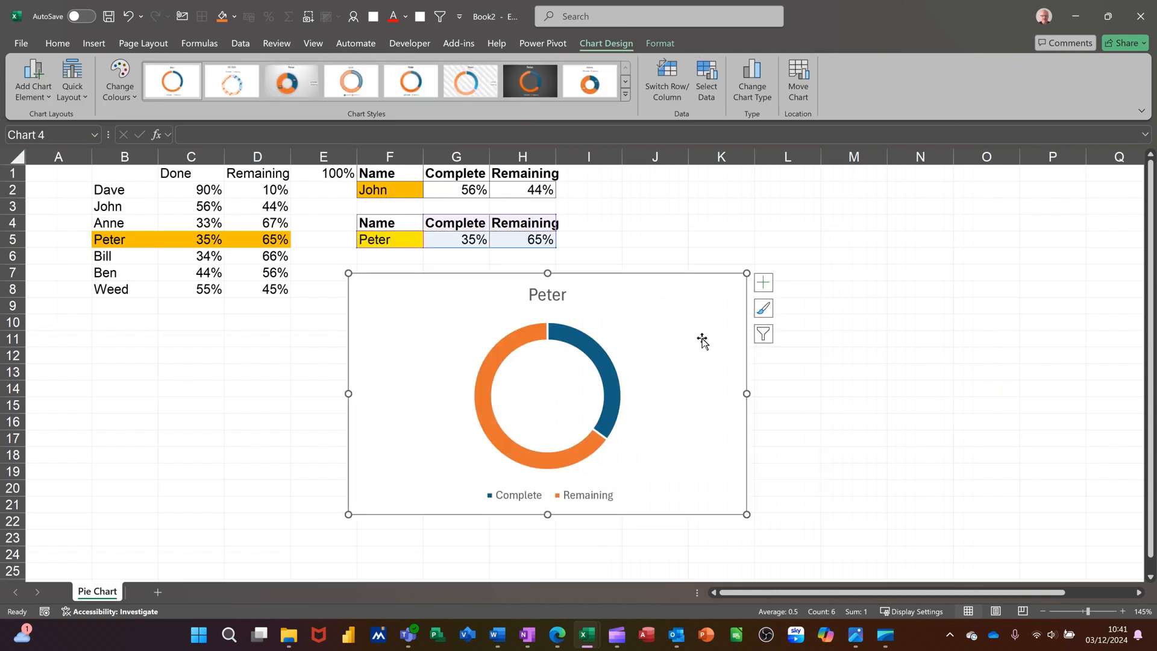
Step: Add data labels to the doughnut chart in the Data Callout style
click(764, 283)
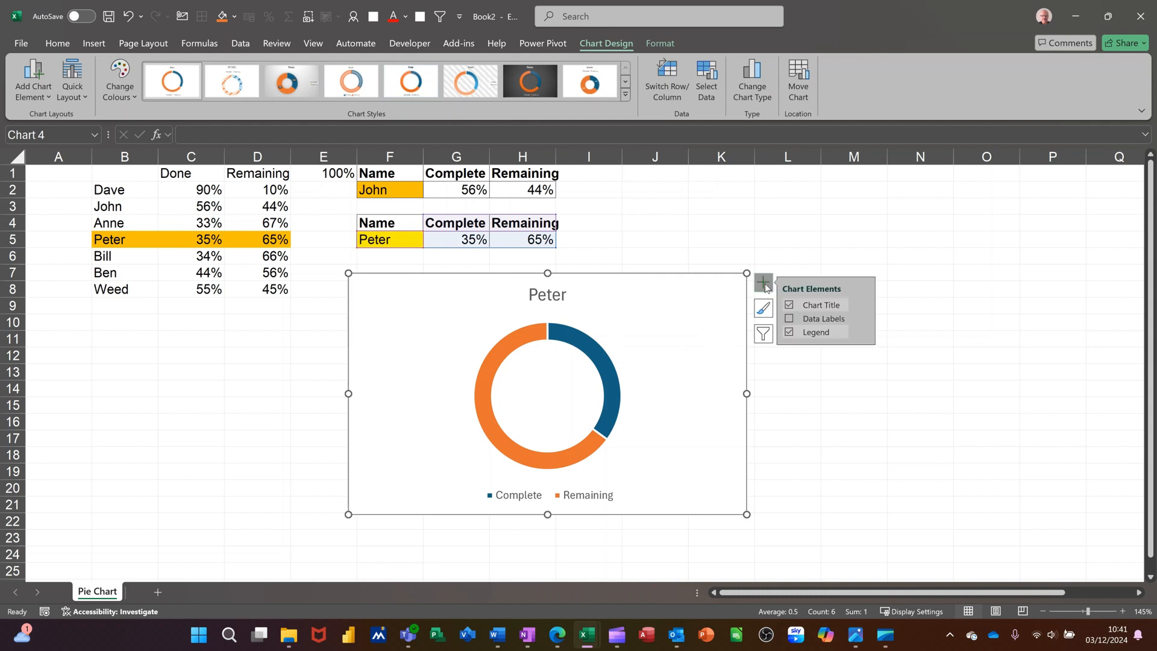
click(814, 320)
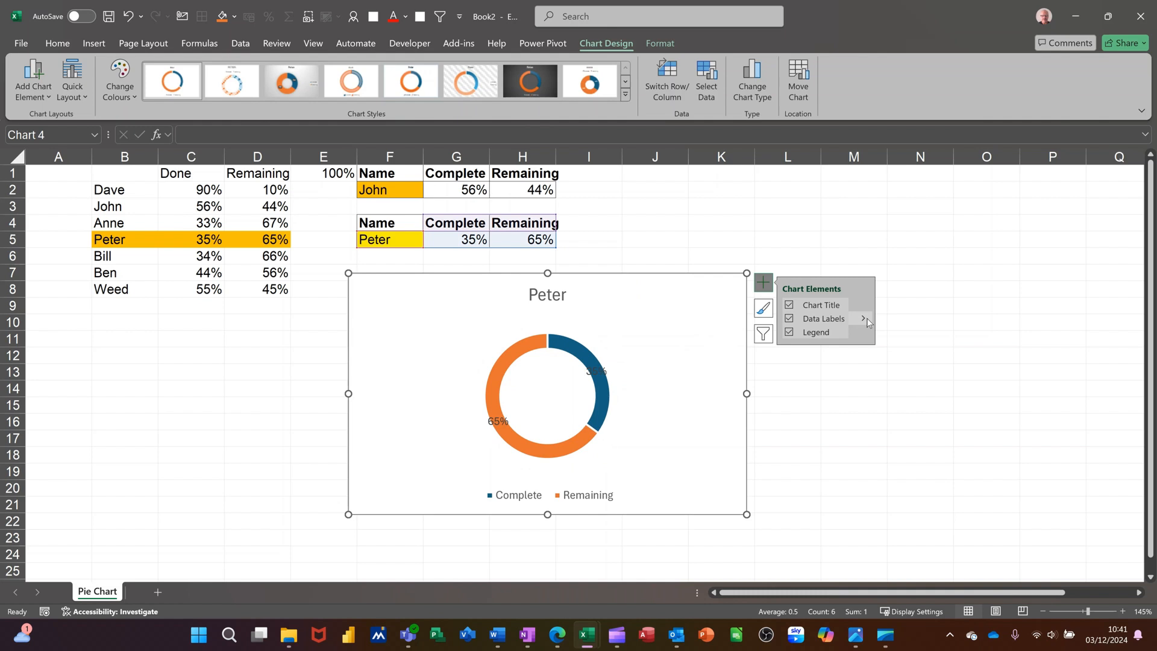
mouse_move(866, 320)
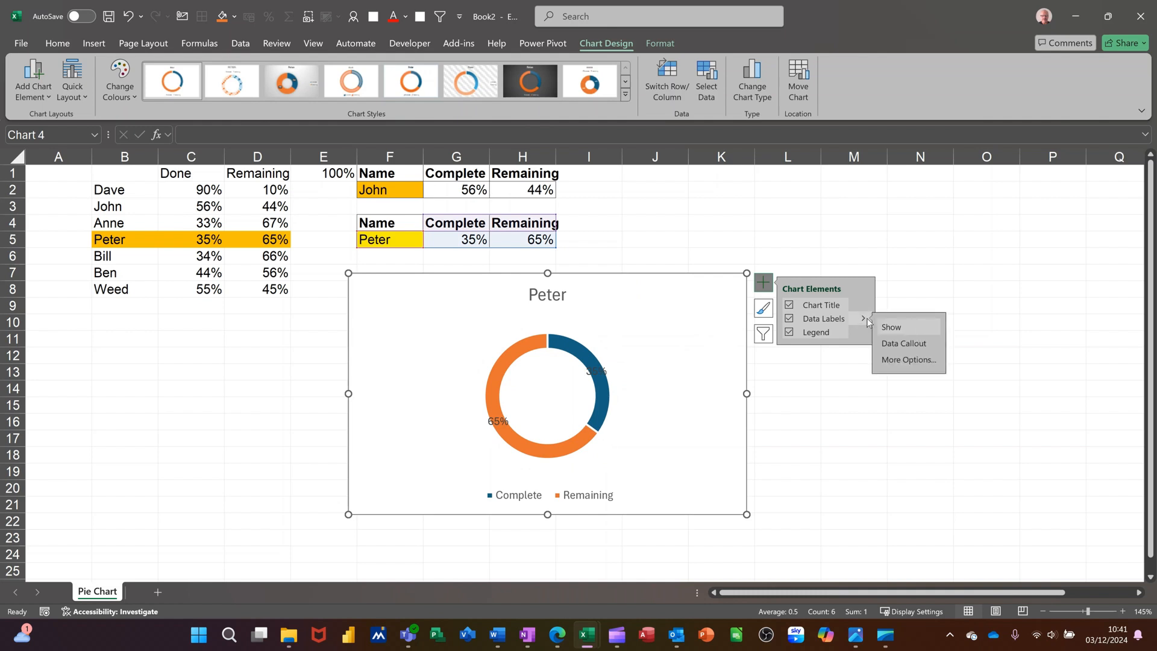
click(893, 345)
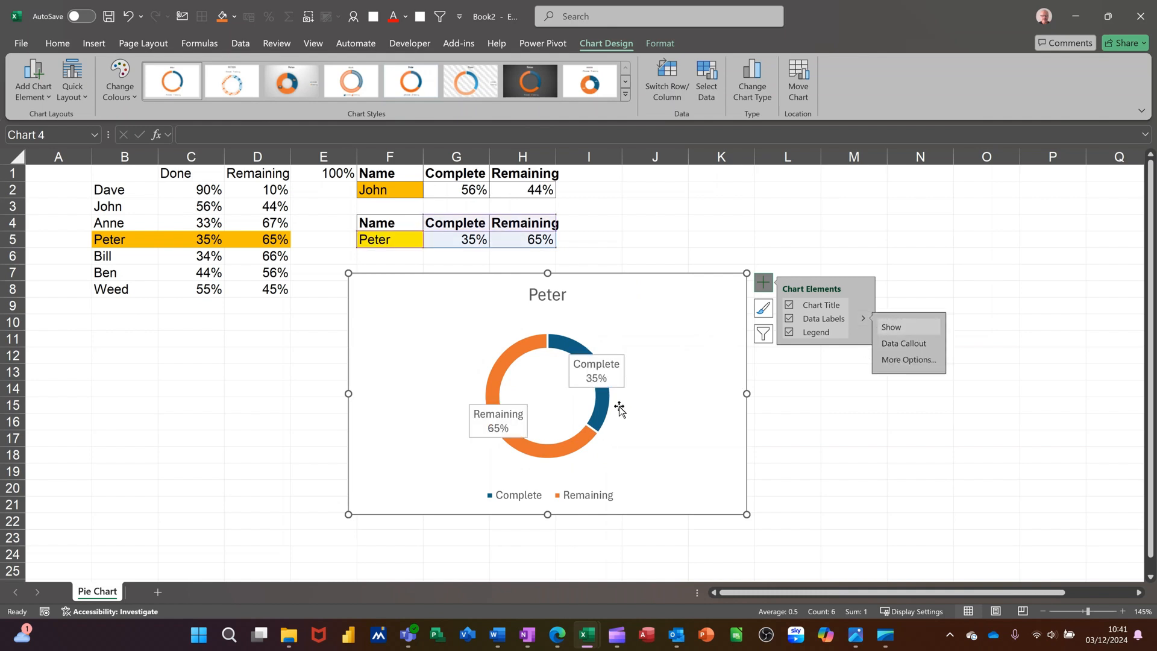
Step: Move the Remaining callout outside the doughnut ring, to its left, and delete the chart legend
click(645, 343)
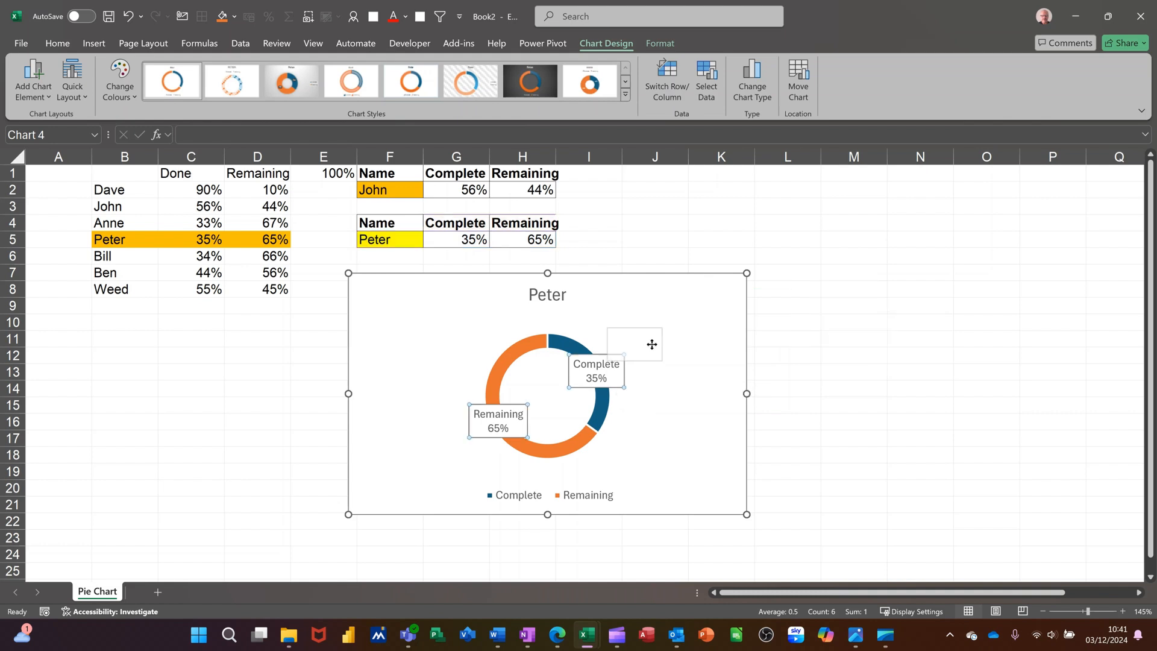
click(509, 412)
drag(474, 414, 411, 389)
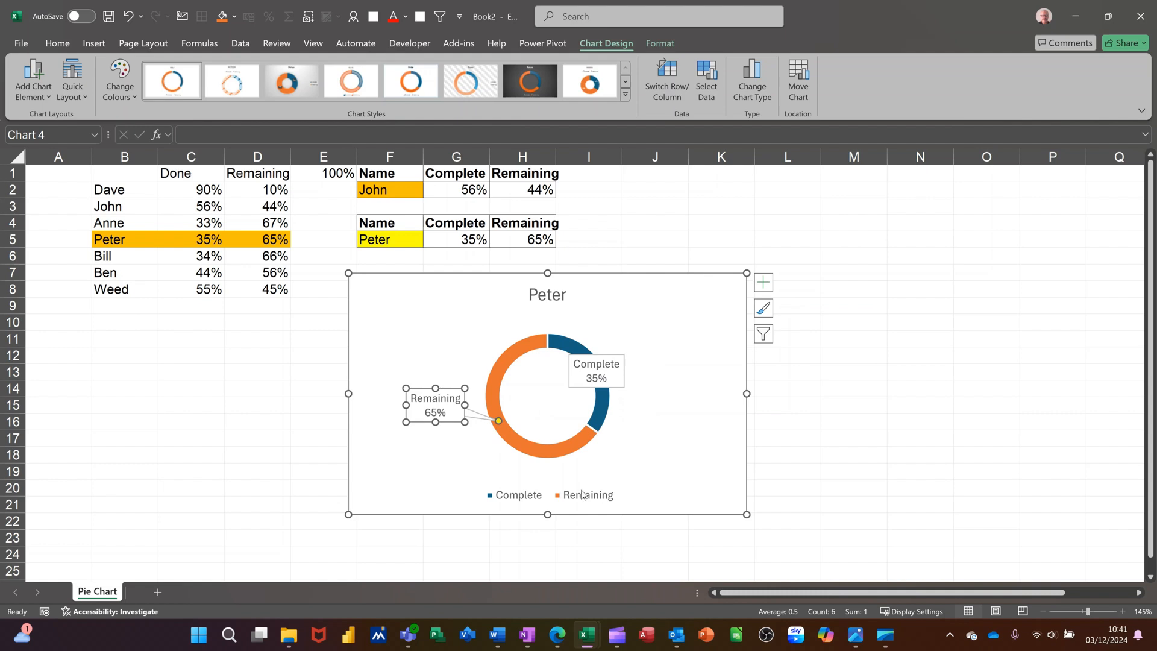
click(582, 495)
key(Delete)
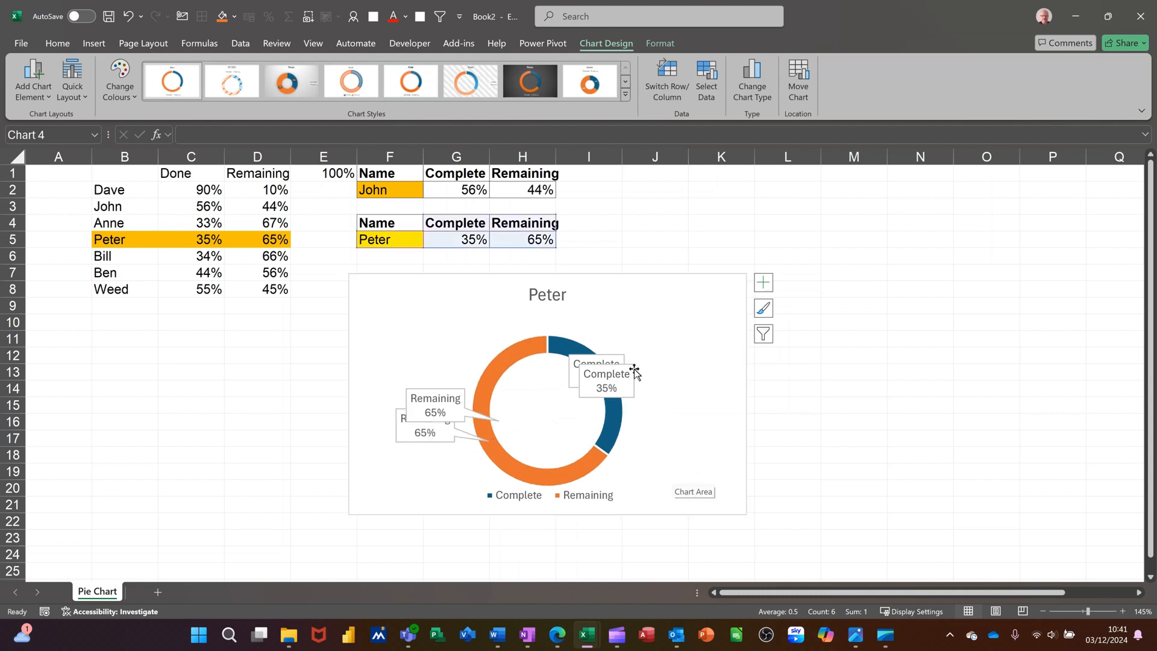